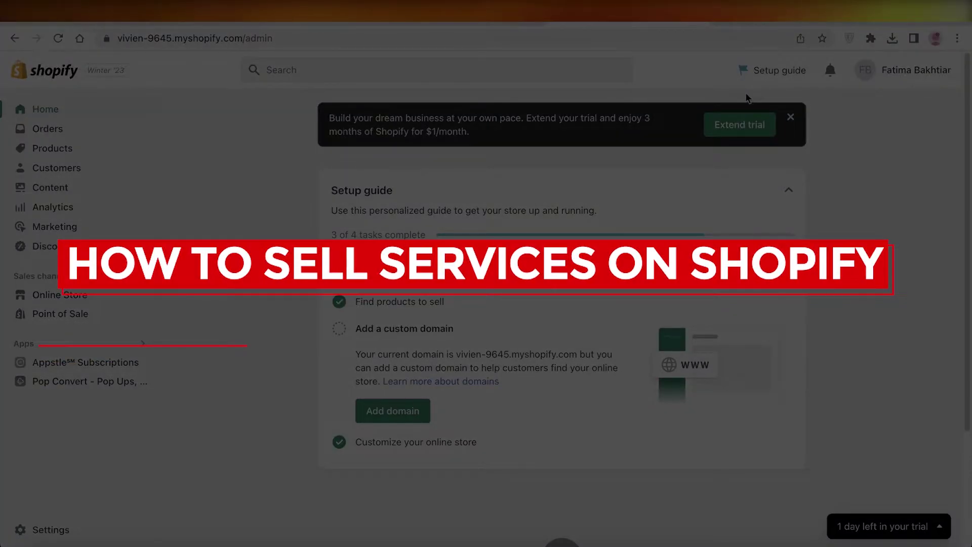
Bulk-delete the Floral Blouse and Winter Sweater products from the Products list.
{"action": "left_click", "coordinate": [55, 148]}
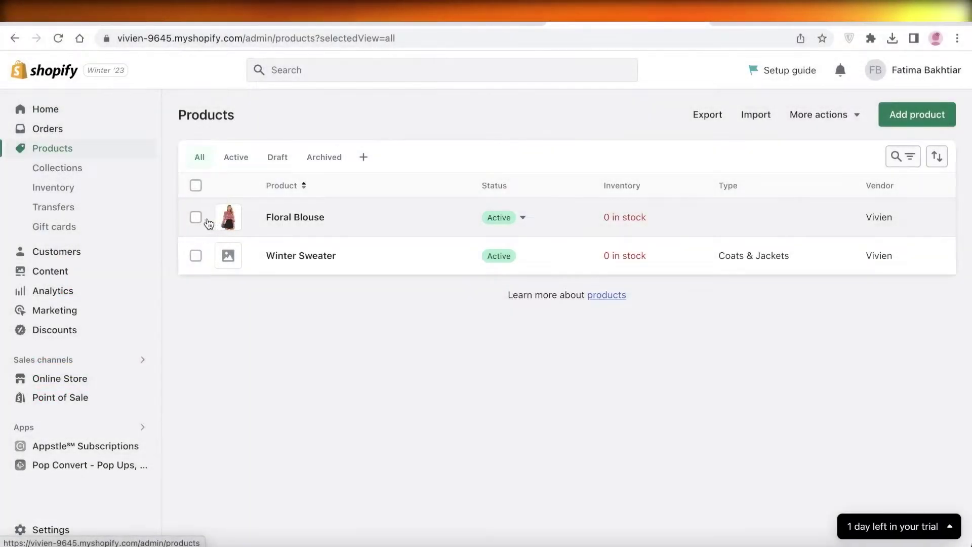
{"action": "left_click", "coordinate": [195, 216]}
{"action": "left_click", "coordinate": [195, 255]}
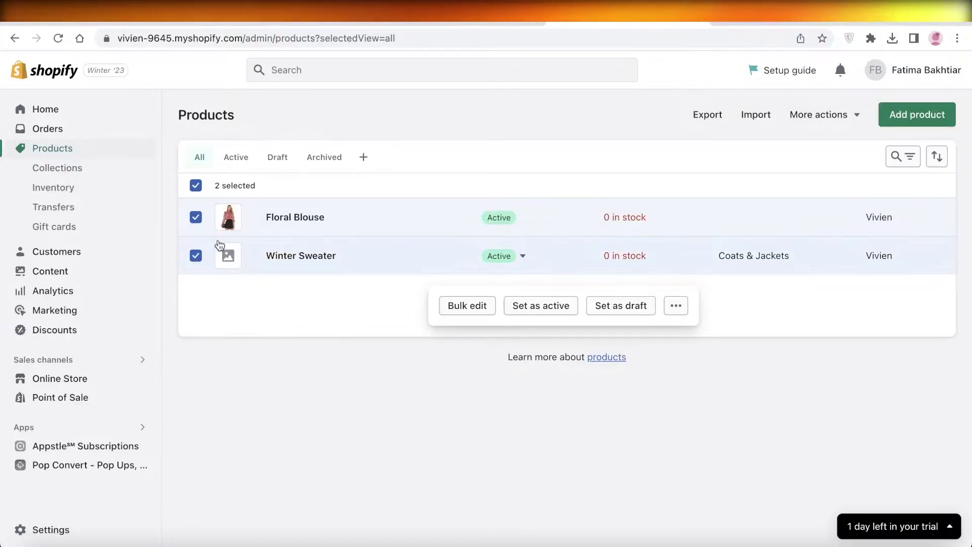
{"action": "left_click", "coordinate": [677, 306]}
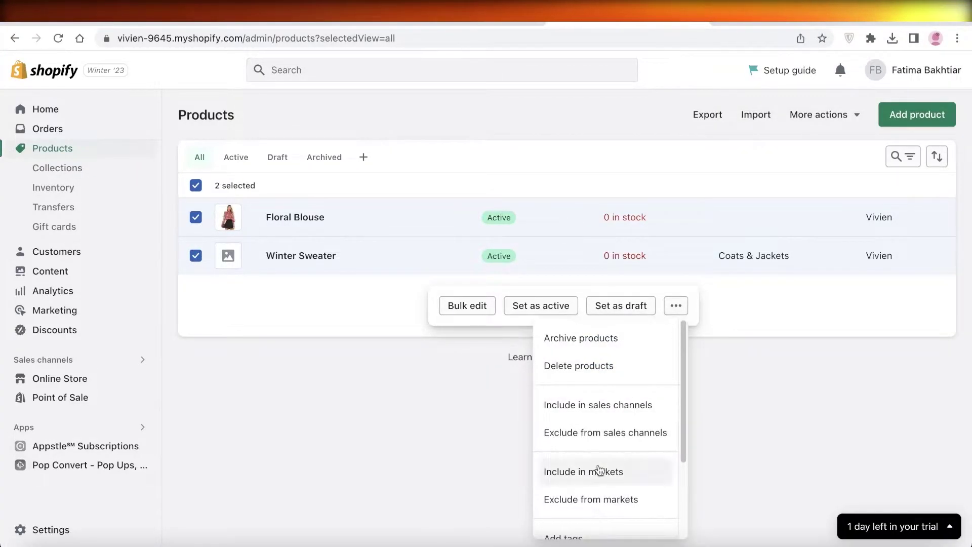
{"action": "scroll", "coordinate": [603, 446], "scroll_direction": "down", "scroll_amount": 3}
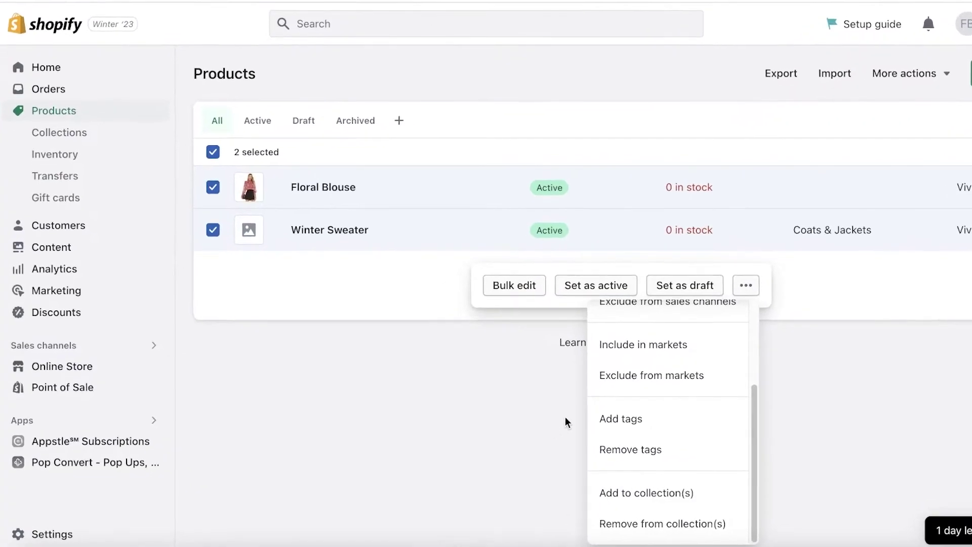
{"action": "scroll", "coordinate": [658, 411], "scroll_direction": "up", "scroll_amount": 3}
{"action": "left_click", "coordinate": [658, 352]}
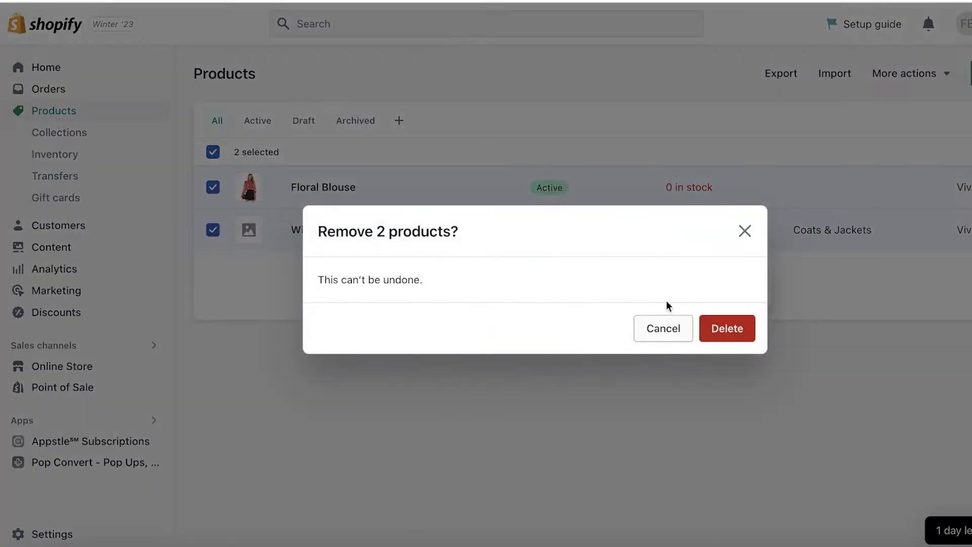
{"action": "left_click", "coordinate": [716, 329]}
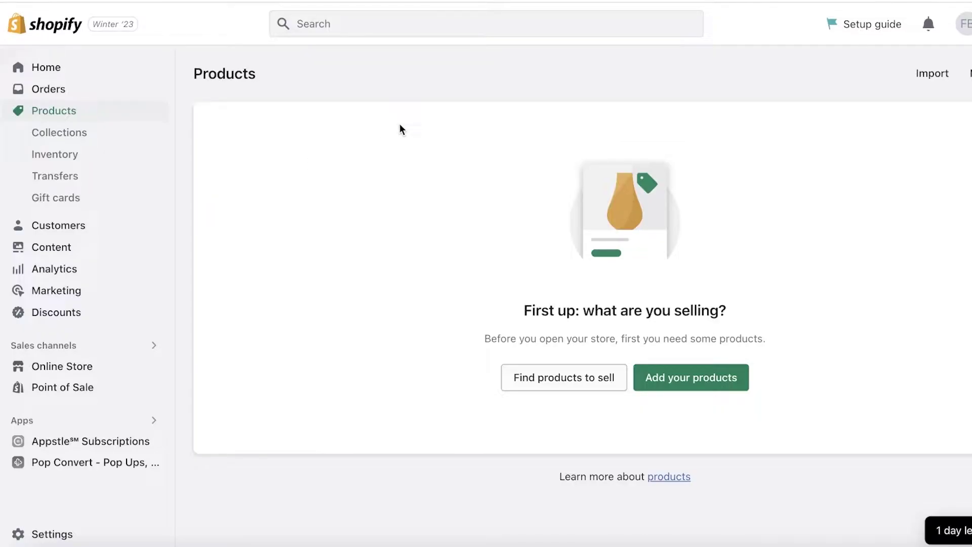
Delete the Sale and Home page collections, then return to the empty Products page.
{"action": "left_click", "coordinate": [60, 73]}
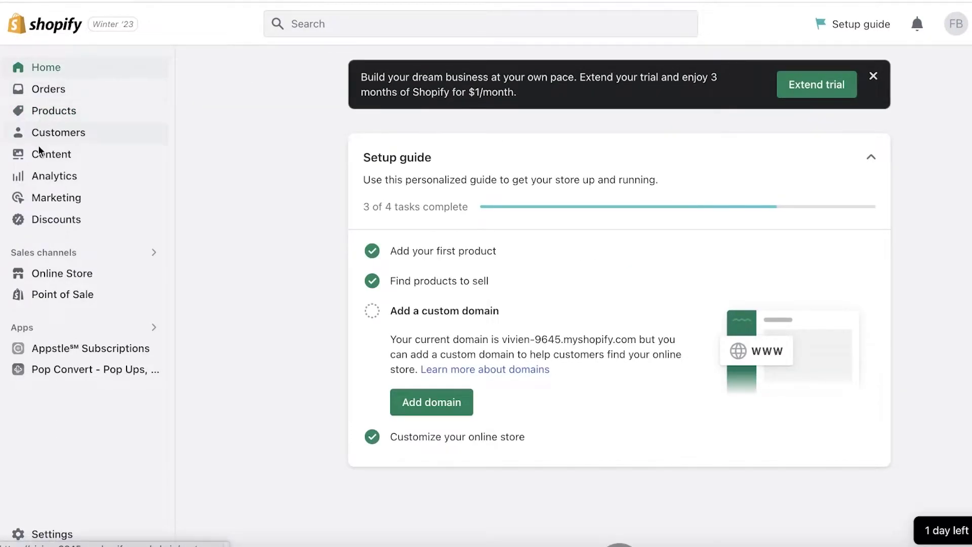
{"action": "left_click", "coordinate": [59, 116]}
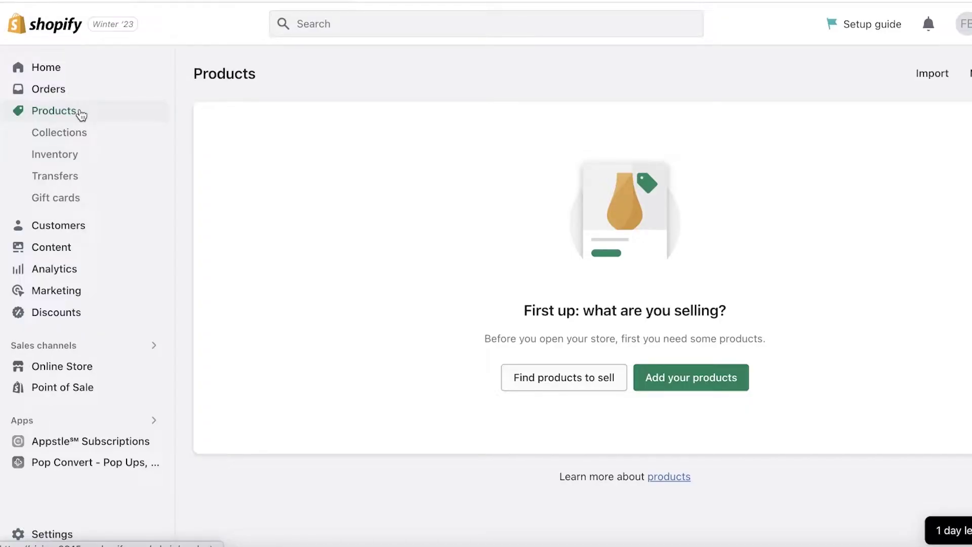
{"action": "left_click", "coordinate": [82, 130]}
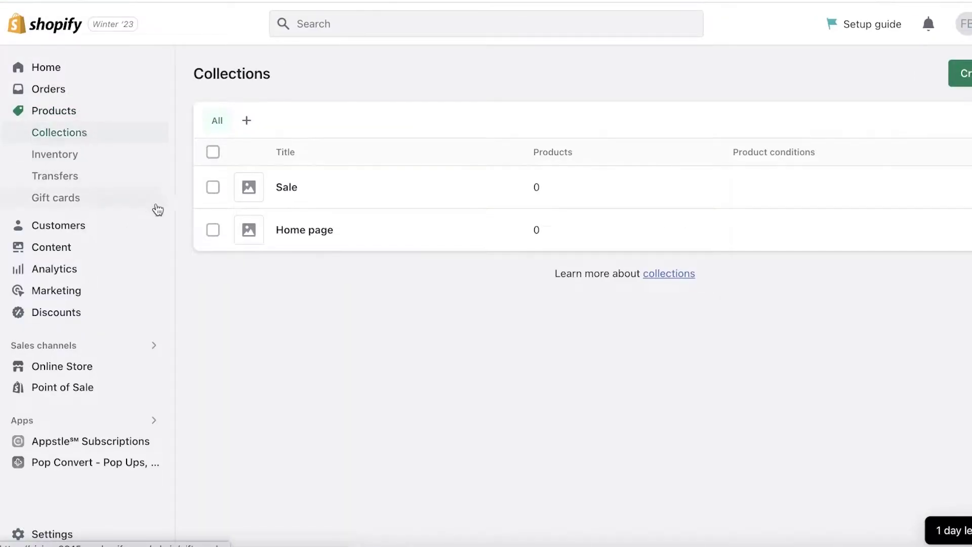
{"action": "left_click", "coordinate": [213, 187]}
{"action": "left_click", "coordinate": [212, 230]}
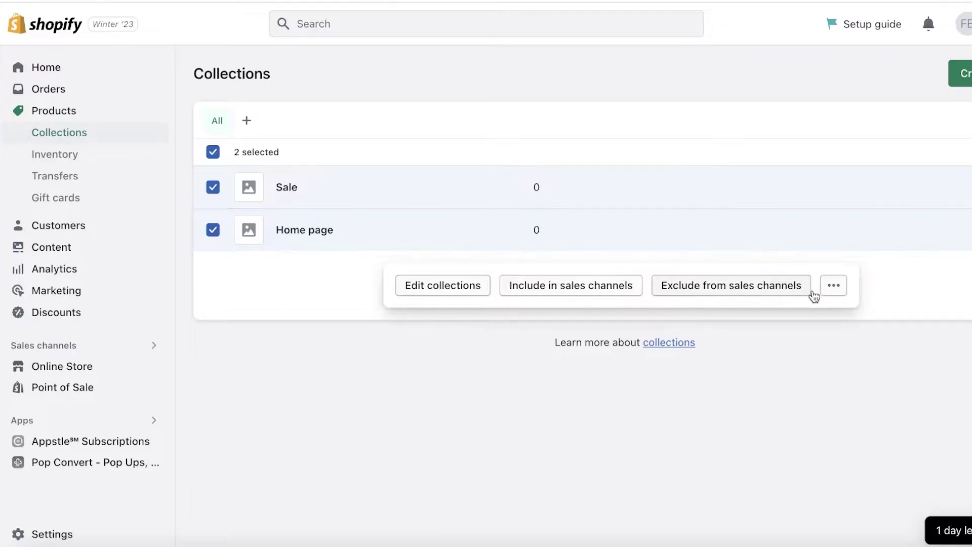
{"action": "left_click", "coordinate": [833, 287]}
{"action": "left_click", "coordinate": [825, 319]}
{"action": "left_click", "coordinate": [747, 333]}
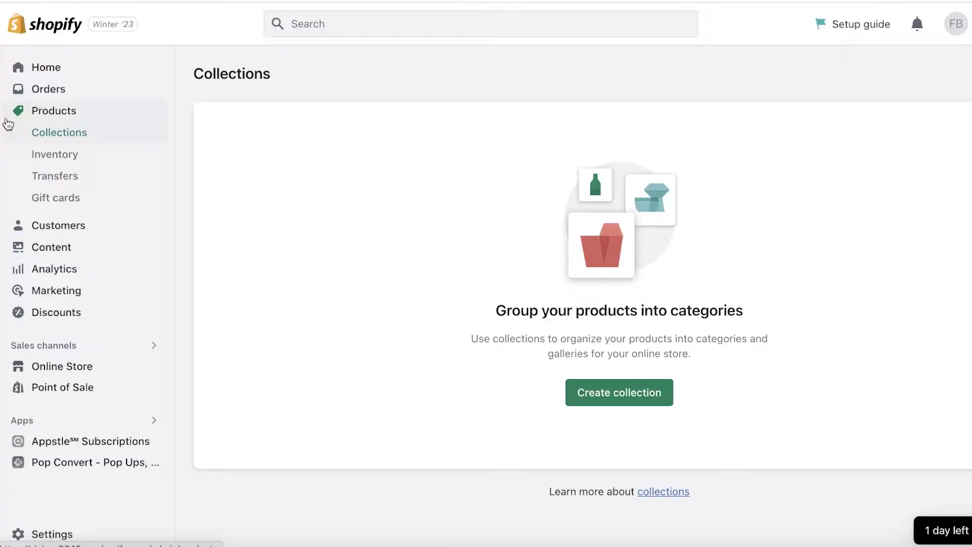
{"action": "left_click", "coordinate": [21, 111]}
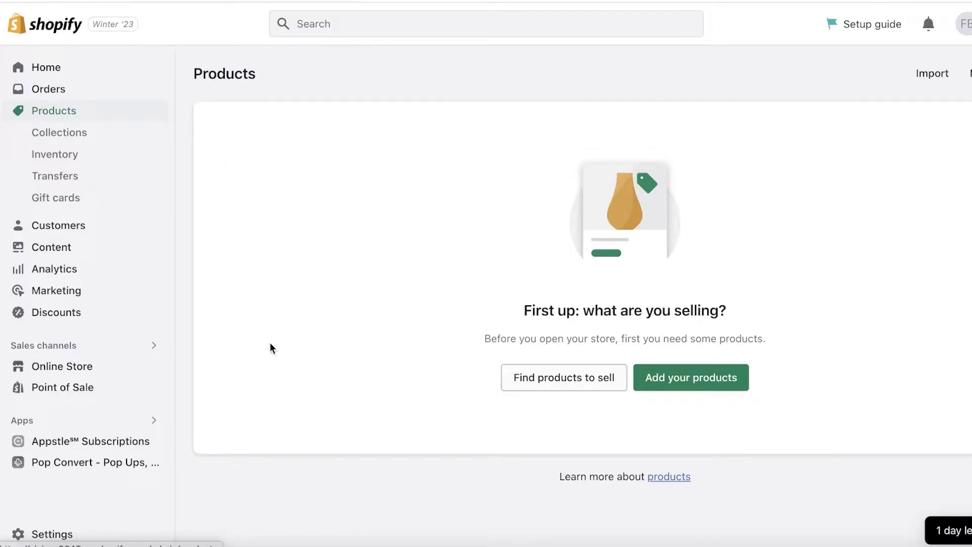
Create a new product titled 'Fitness Training', copied from the Notes heading without 'Online'.
{"action": "left_click", "coordinate": [665, 381]}
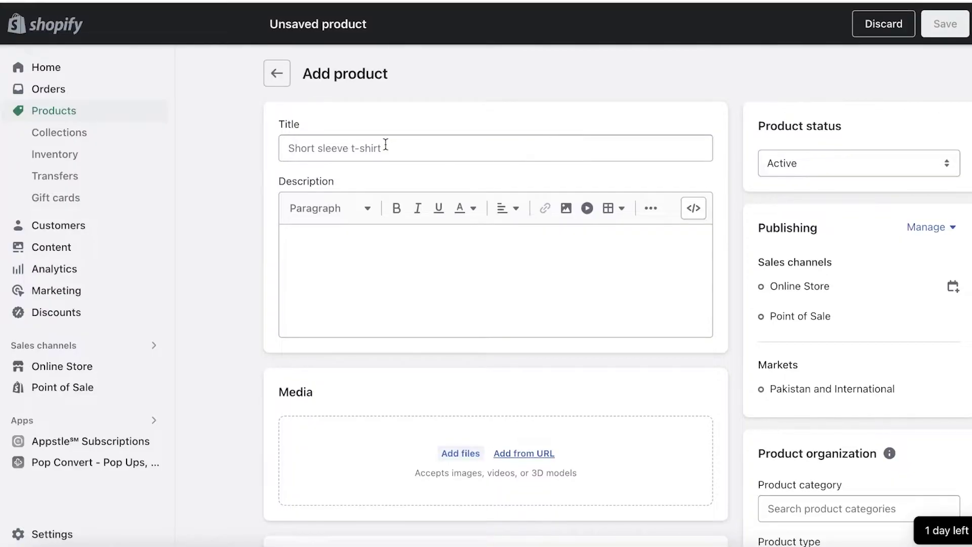
{"action": "left_click", "coordinate": [386, 147]}
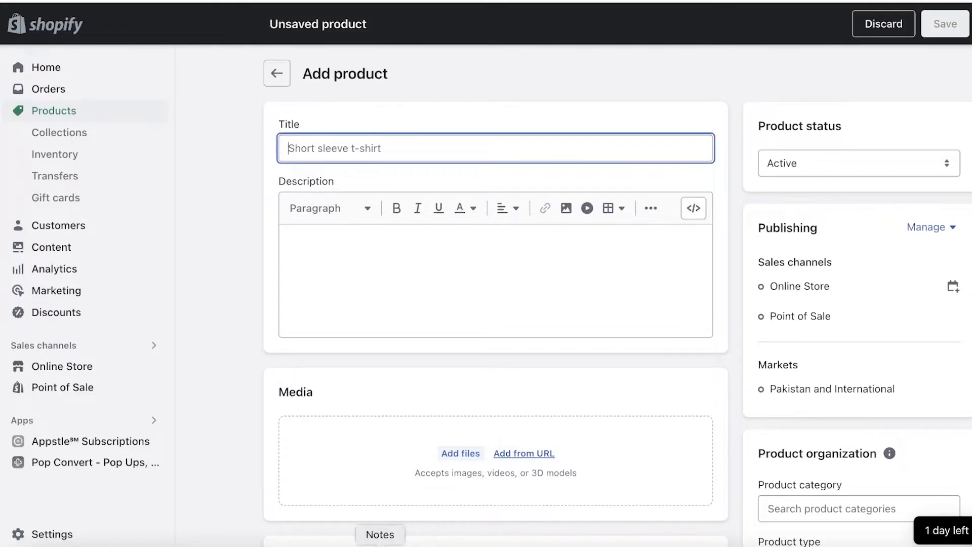
{"action": "left_click", "coordinate": [380, 545]}
{"action": "triple_click", "coordinate": [437, 216]}
{"action": "right_click", "coordinate": [439, 216]}
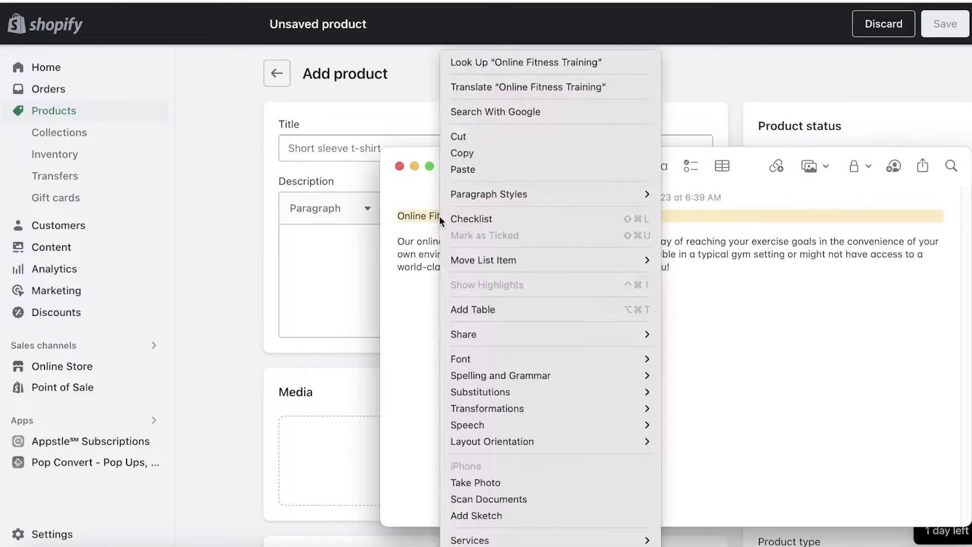
{"action": "left_click", "coordinate": [450, 154]}
{"action": "left_click", "coordinate": [310, 142]}
{"action": "right_click", "coordinate": [314, 137]}
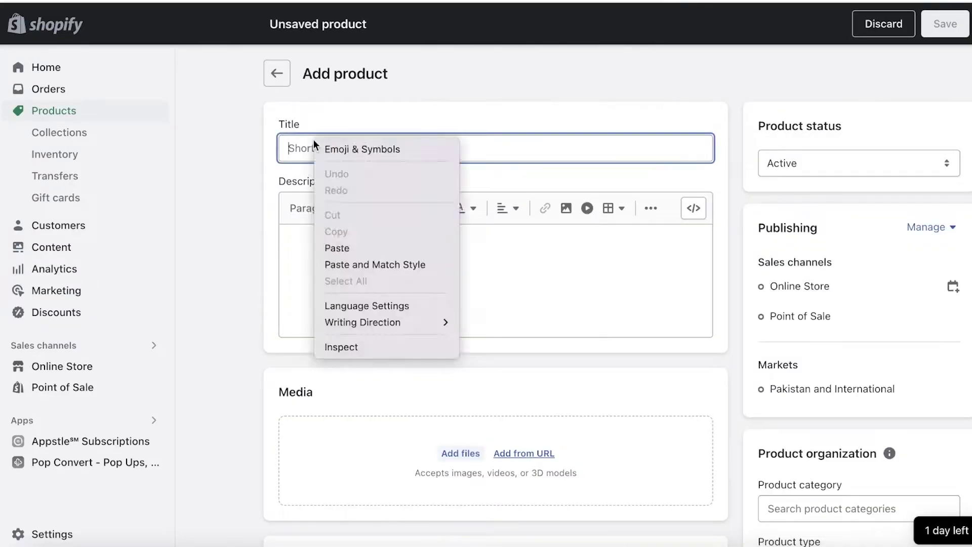
{"action": "left_click", "coordinate": [318, 248]}
{"action": "left_click_drag", "start_coordinate": [322, 148], "coordinate": [255, 143]}
{"action": "key", "text": "BackSpace"}
{"action": "left_click", "coordinate": [408, 128]}
Paste the online fitness training paragraph from Notes as the product description.
{"action": "left_click", "coordinate": [354, 267]}
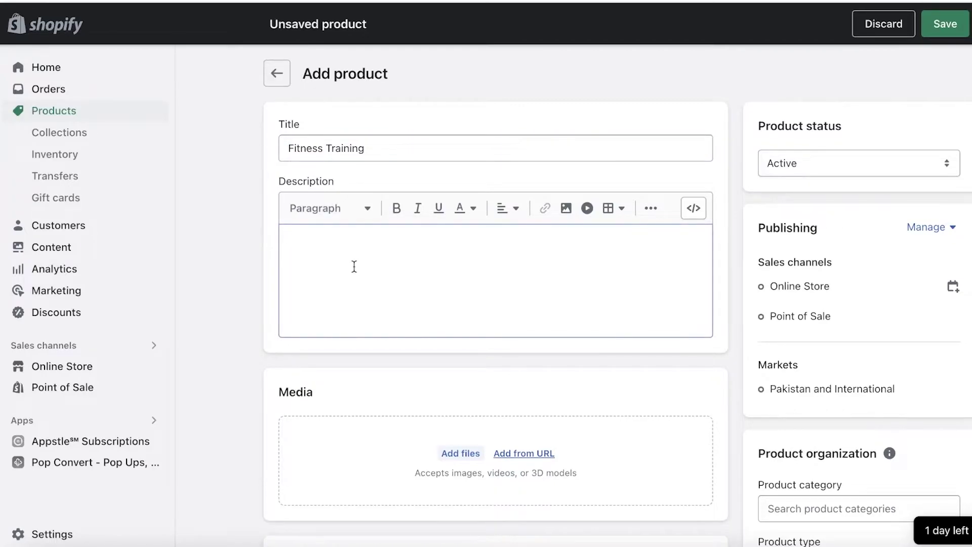
{"action": "left_click", "coordinate": [380, 543]}
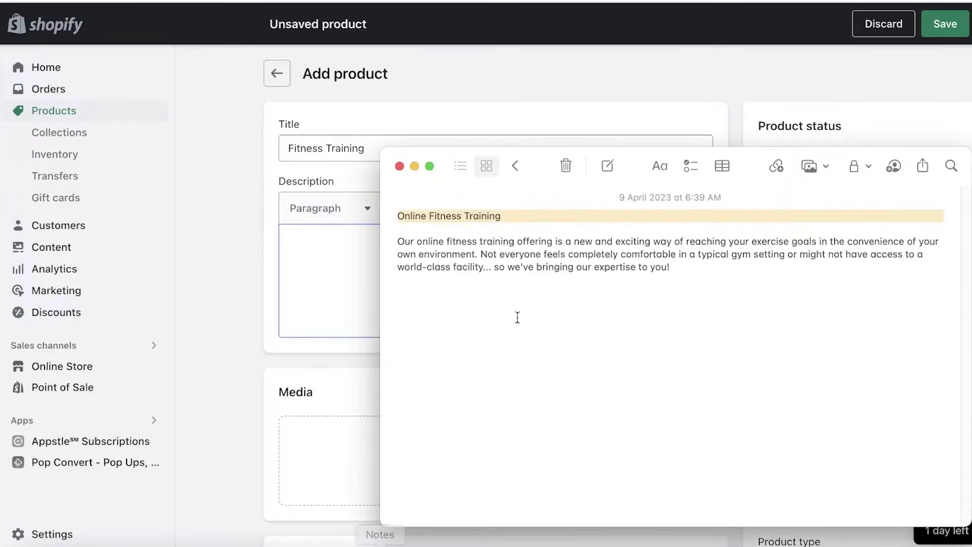
{"action": "left_click_drag", "start_coordinate": [540, 310], "coordinate": [393, 239]}
{"action": "right_click", "coordinate": [405, 256]}
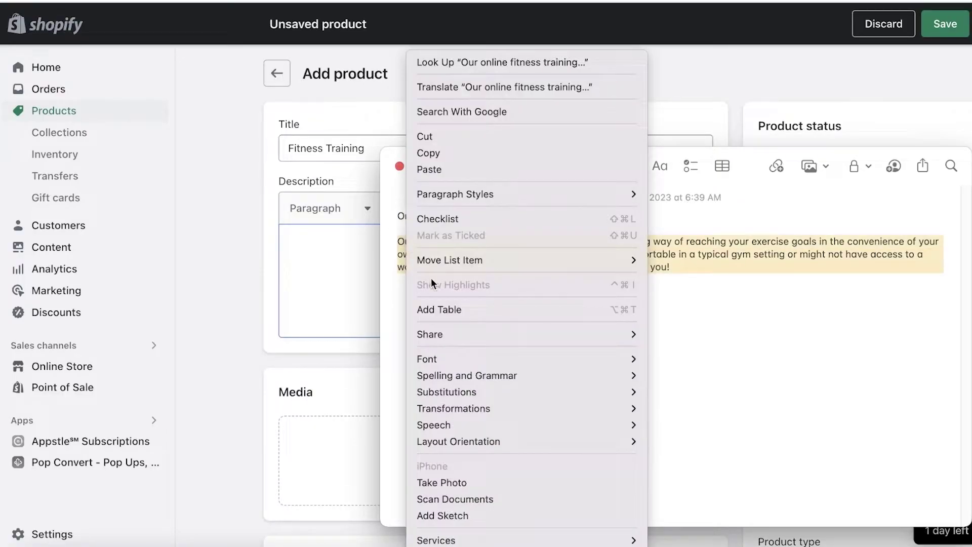
{"action": "left_click", "coordinate": [433, 154]}
{"action": "right_click", "coordinate": [333, 302]}
{"action": "left_click", "coordinate": [336, 336]}
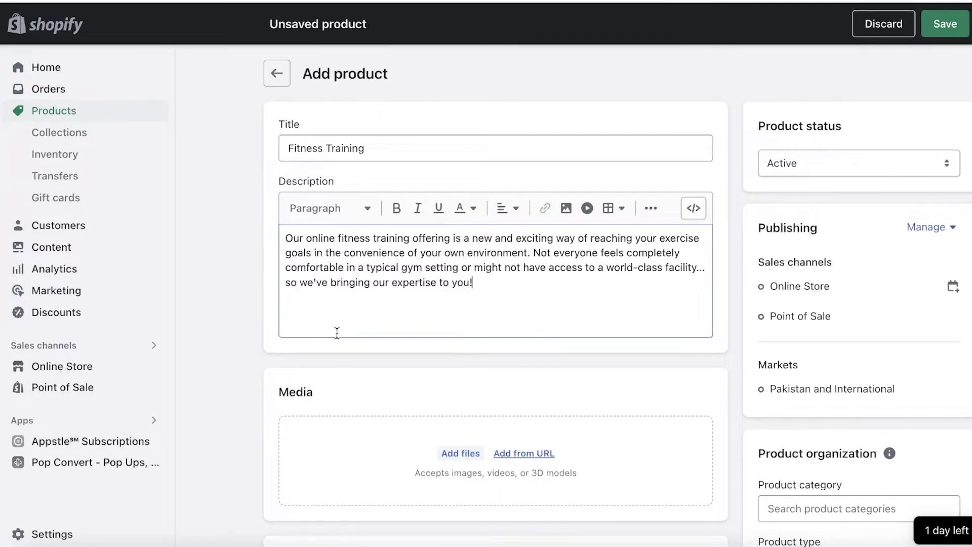
{"action": "scroll", "coordinate": [342, 330], "scroll_direction": "down", "scroll_amount": 3}
{"action": "scroll", "coordinate": [342, 329], "scroll_direction": "up", "scroll_amount": 3}
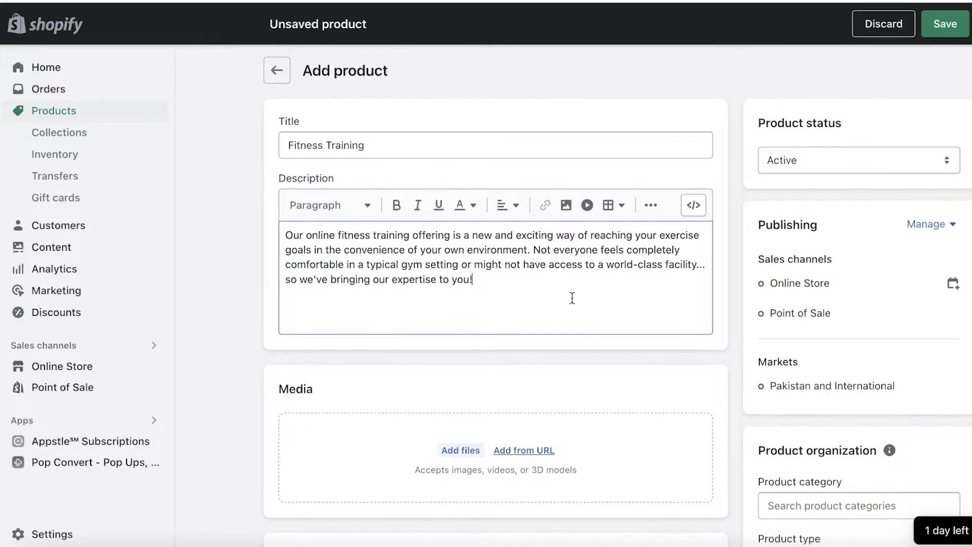
{"action": "scroll", "coordinate": [492, 236], "scroll_direction": "down", "scroll_amount": 1}
{"action": "scroll", "coordinate": [493, 237], "scroll_direction": "down", "scroll_amount": 1}
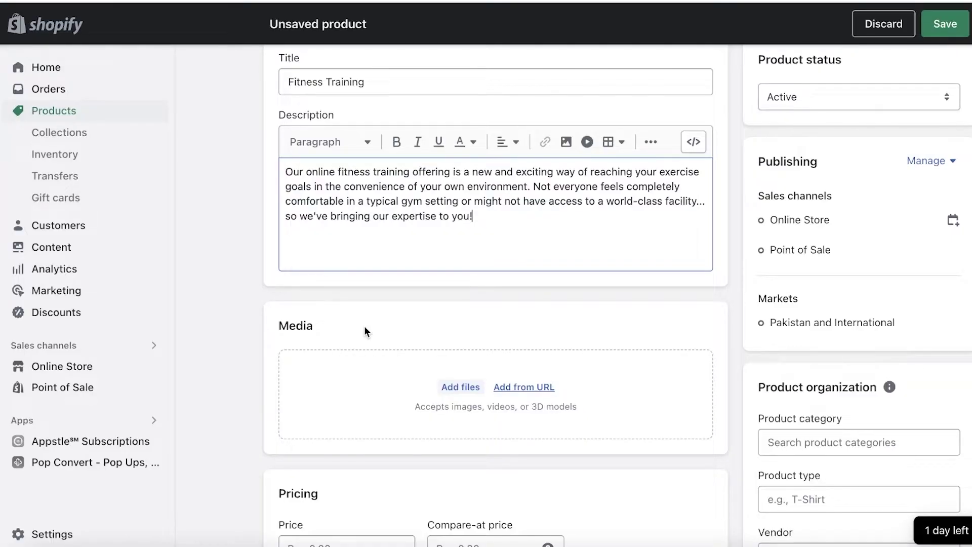
{"action": "scroll", "coordinate": [355, 336], "scroll_direction": "down", "scroll_amount": 5}
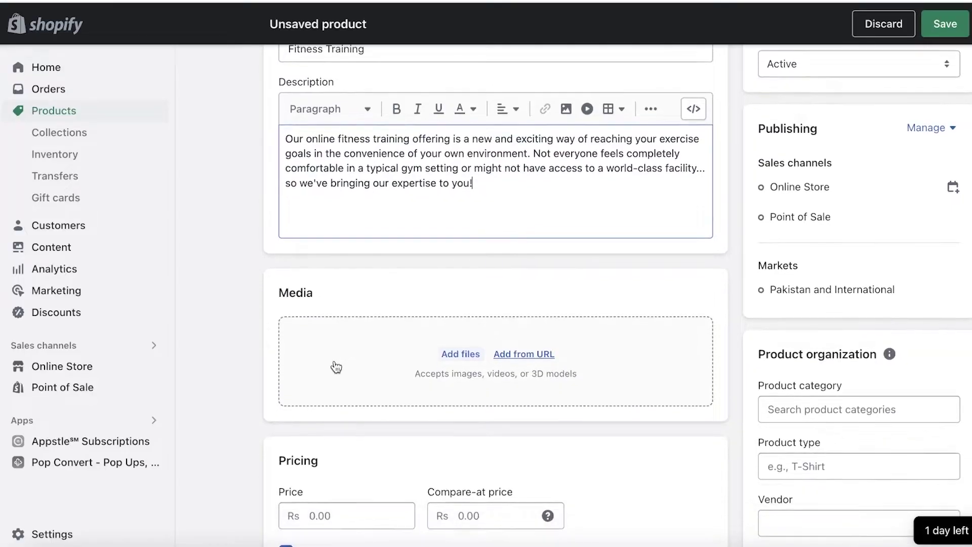
{"action": "left_click", "coordinate": [336, 333]}
{"action": "scroll", "coordinate": [338, 332], "scroll_direction": "down", "scroll_amount": 1}
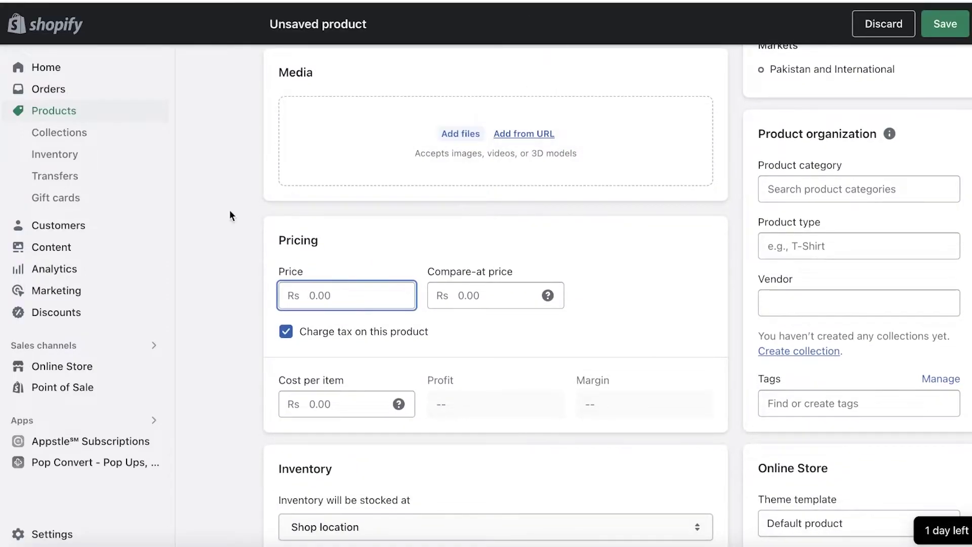
Check the store settings for US dollar pricing, then reload the product form.
{"action": "left_click", "coordinate": [37, 68]}
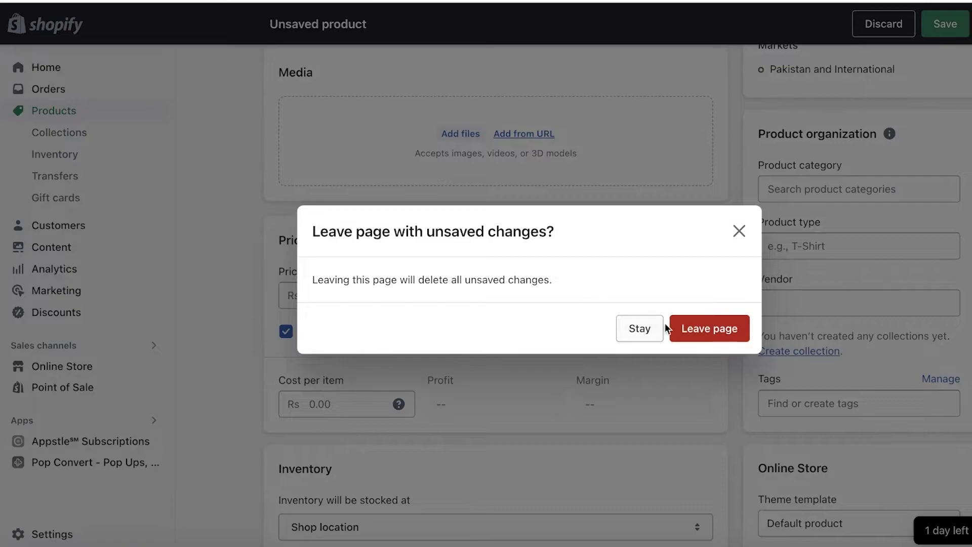
{"action": "left_click", "coordinate": [739, 230]}
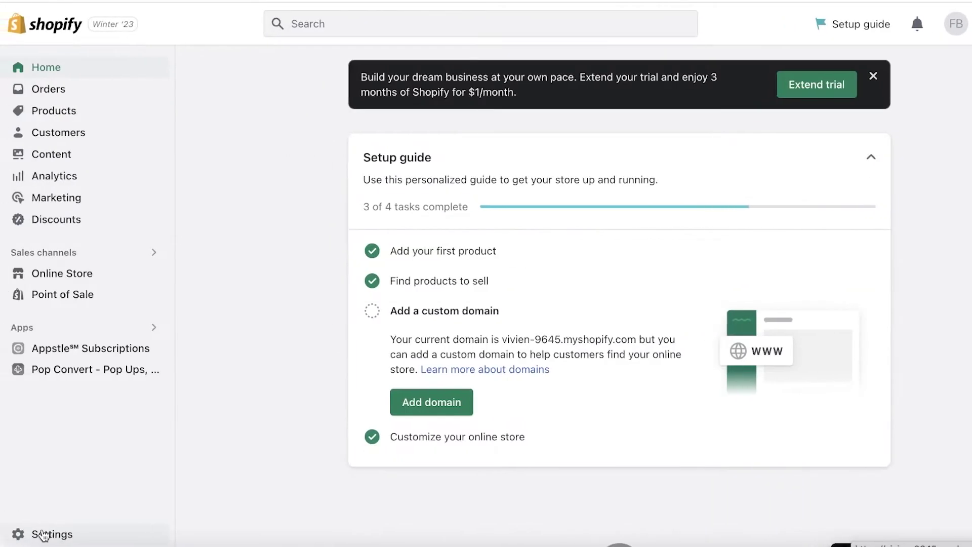
{"action": "left_click", "coordinate": [15, 530]}
{"action": "scroll", "coordinate": [252, 275], "scroll_direction": "down", "scroll_amount": 8}
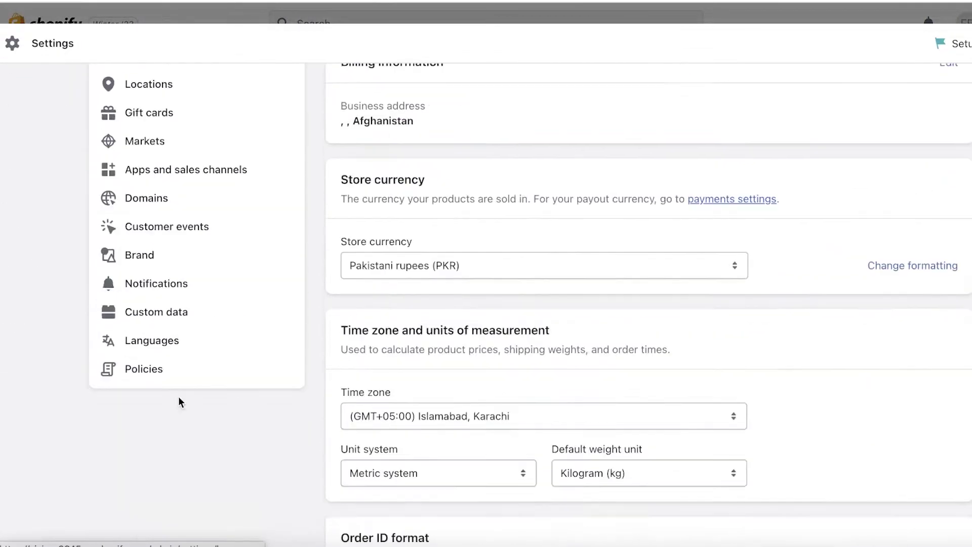
{"action": "scroll", "coordinate": [169, 329], "scroll_direction": "up", "scroll_amount": 8}
{"action": "scroll", "coordinate": [228, 275], "scroll_direction": "down", "scroll_amount": 10}
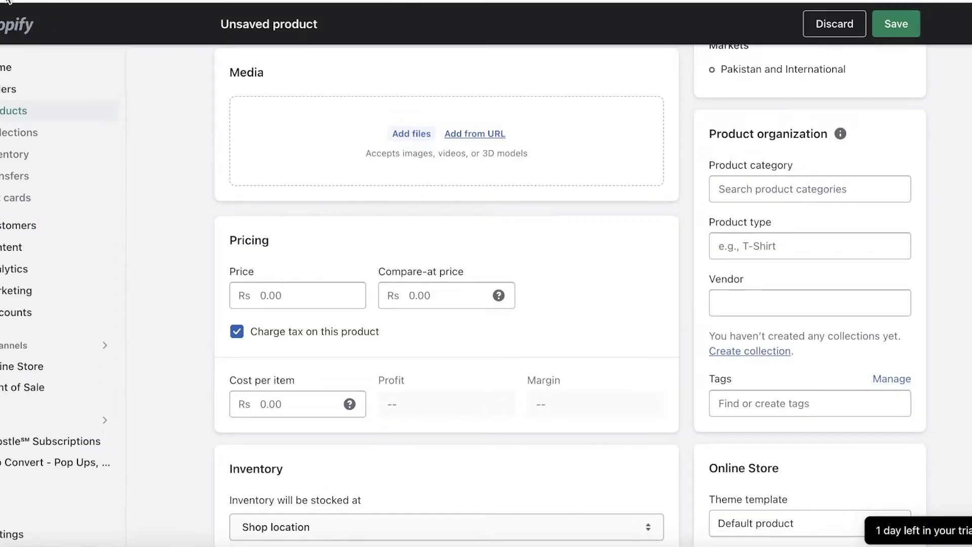
{"action": "key", "text": "super+r"}
{"action": "left_click", "coordinate": [578, 204]}
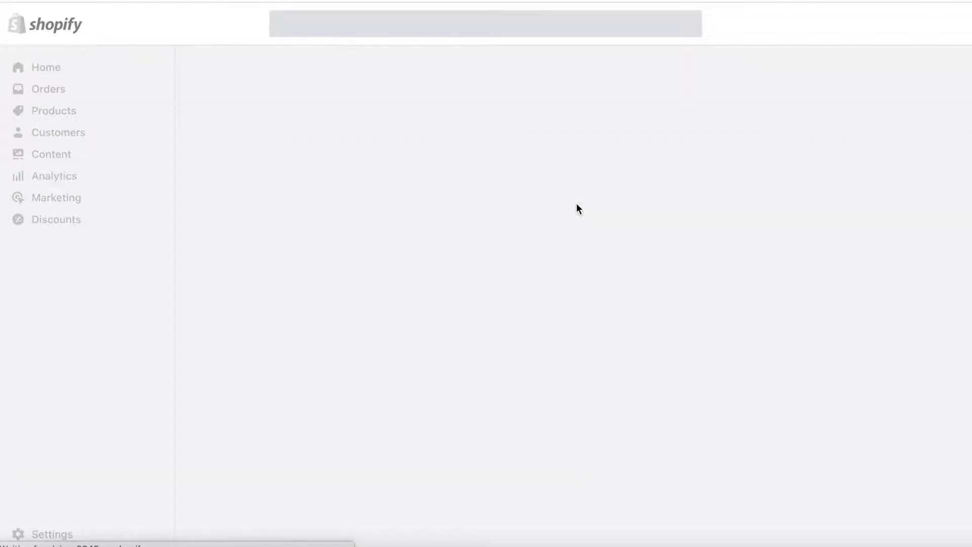
Re-enter the title 'Fitness Training' and paste the fitness training paragraph as the description.
{"action": "right_click", "coordinate": [336, 146]}
{"action": "left_click", "coordinate": [436, 254]}
{"action": "left_click", "coordinate": [380, 541]}
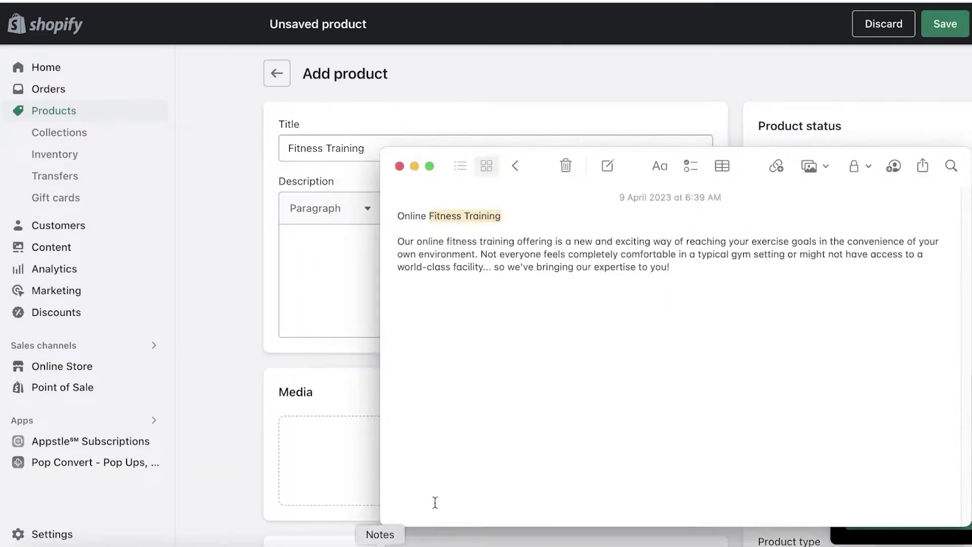
{"action": "triple_click", "coordinate": [432, 238]}
{"action": "right_click", "coordinate": [432, 238]}
{"action": "left_click", "coordinate": [446, 152]}
{"action": "left_click", "coordinate": [360, 217]}
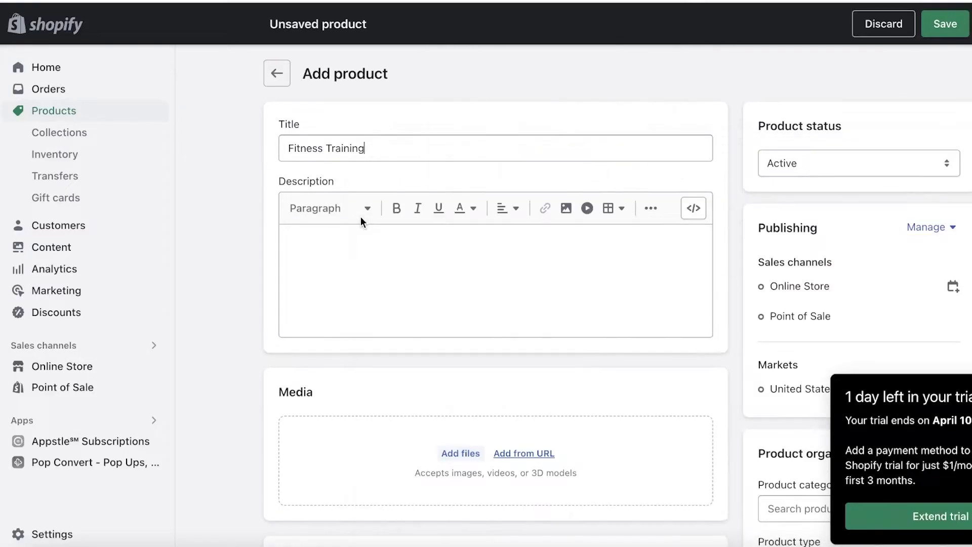
{"action": "left_click", "coordinate": [350, 237]}
{"action": "right_click", "coordinate": [350, 237]}
{"action": "left_click", "coordinate": [382, 347]}
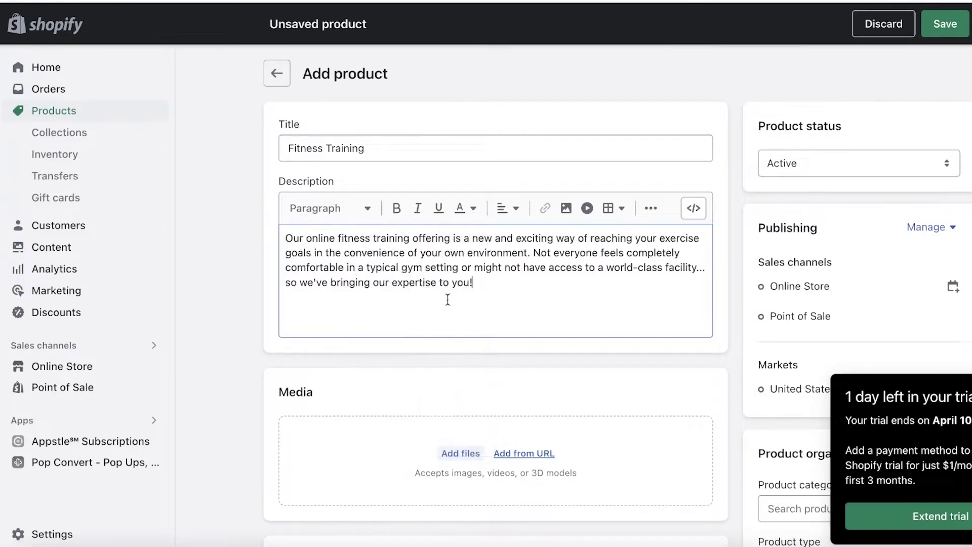
Set the product price to 20.
{"action": "scroll", "coordinate": [261, 316], "scroll_direction": "down", "scroll_amount": 5}
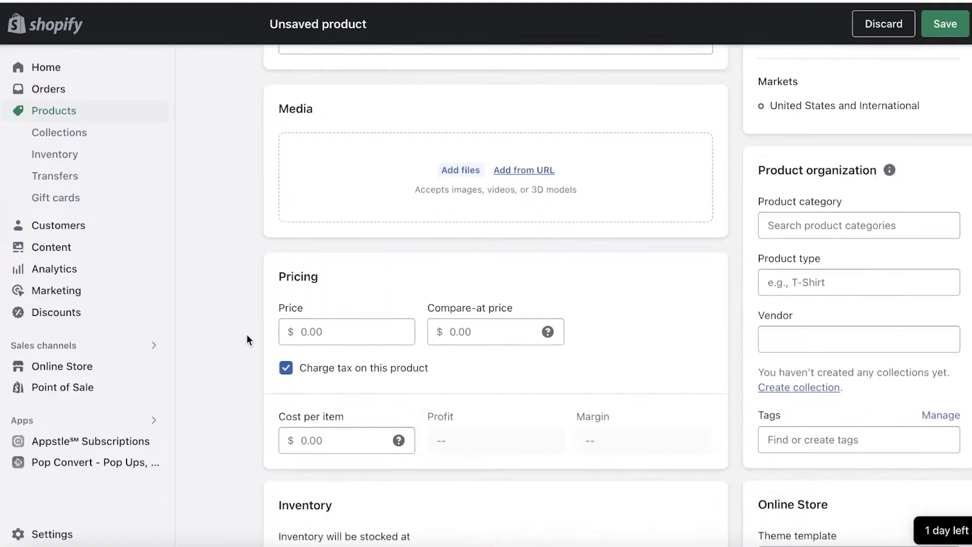
{"action": "left_click", "coordinate": [327, 334]}
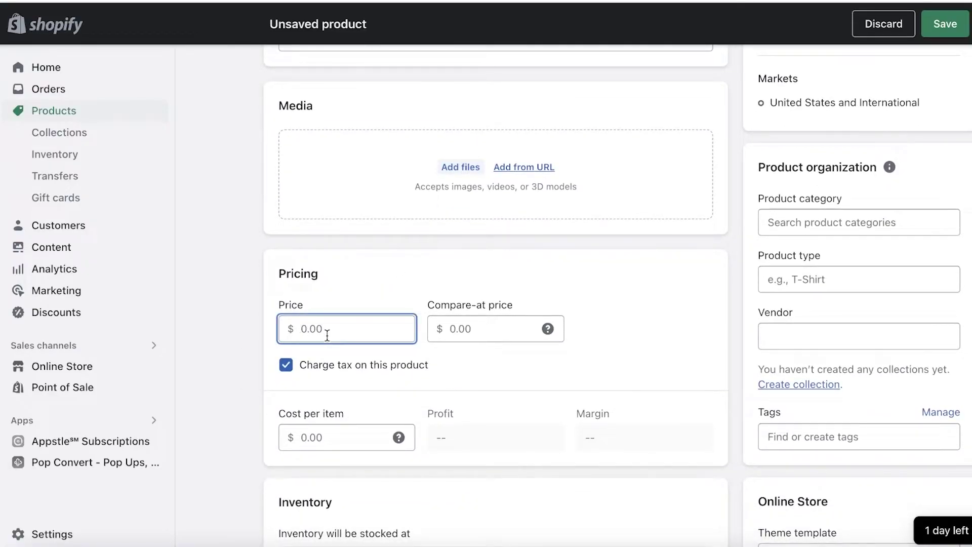
{"action": "type", "text": "20"}
{"action": "scroll", "coordinate": [330, 339], "scroll_direction": "up", "scroll_amount": 4}
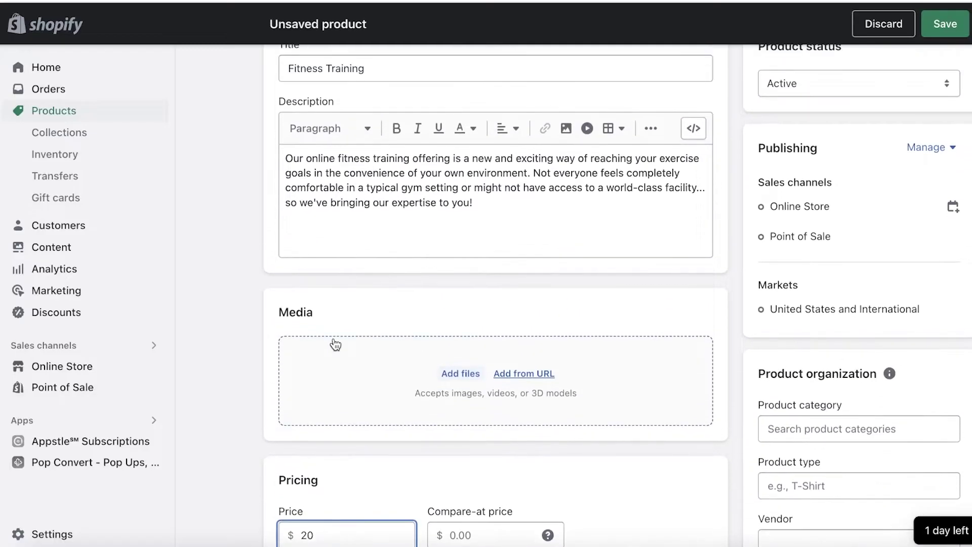
{"action": "scroll", "coordinate": [336, 345], "scroll_direction": "up", "scroll_amount": 1}
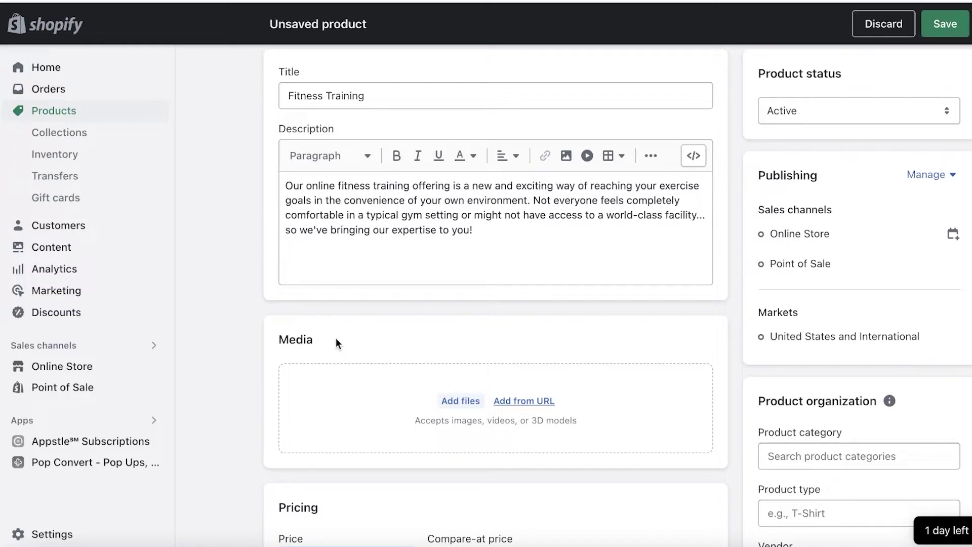
{"action": "scroll", "coordinate": [337, 339], "scroll_direction": "down", "scroll_amount": 7}
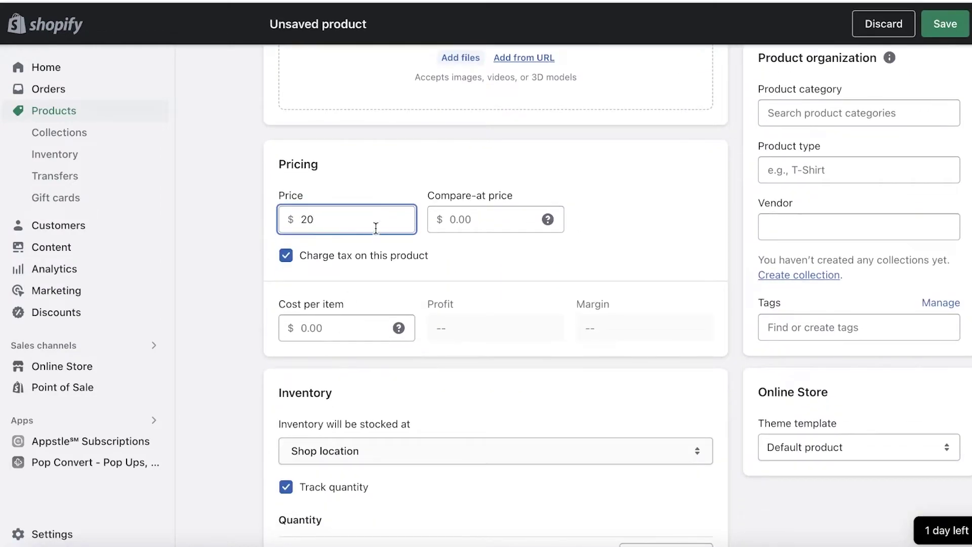
Turn off tax charging and quantity tracking, keeping Shop location as the stock location.
{"action": "left_click", "coordinate": [354, 257]}
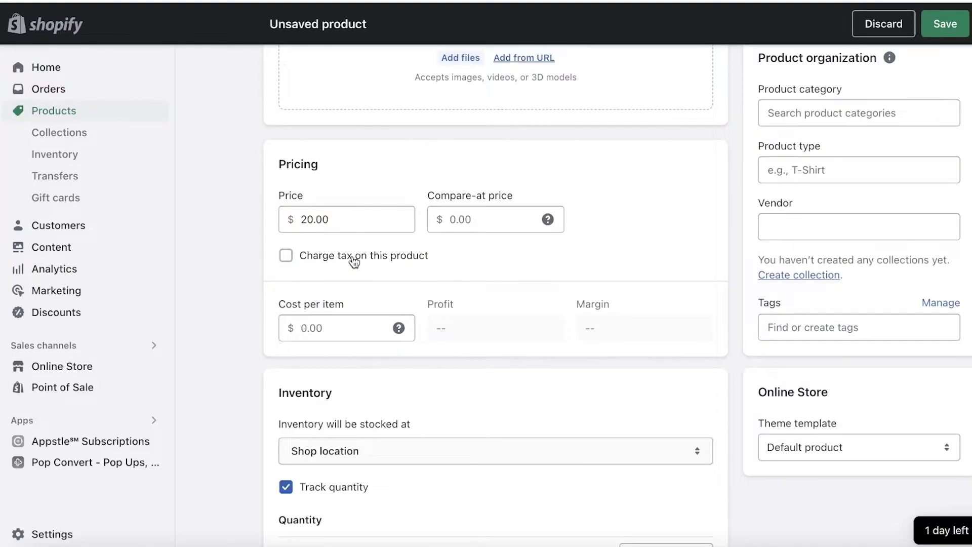
{"action": "scroll", "coordinate": [354, 260], "scroll_direction": "down", "scroll_amount": 4}
{"action": "left_click", "coordinate": [391, 264]}
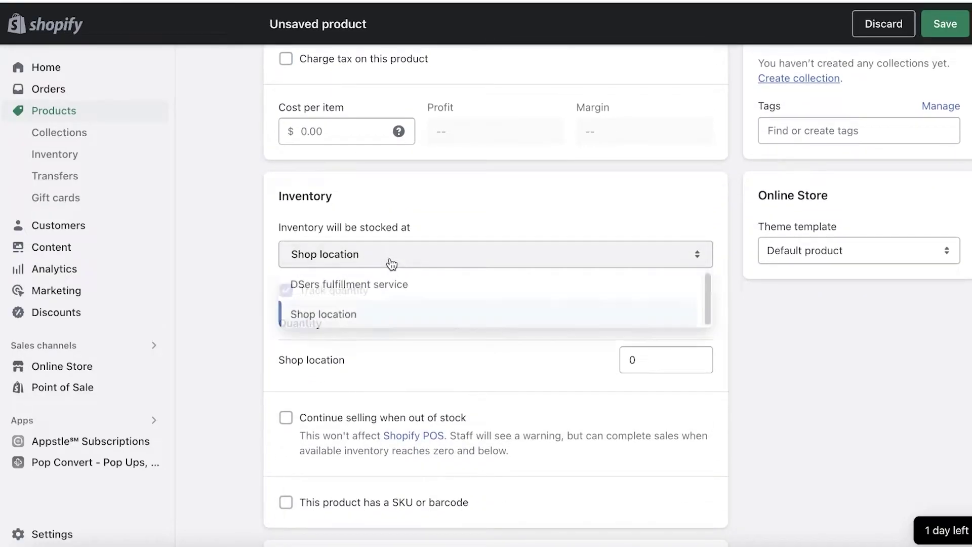
{"action": "left_click", "coordinate": [392, 264]}
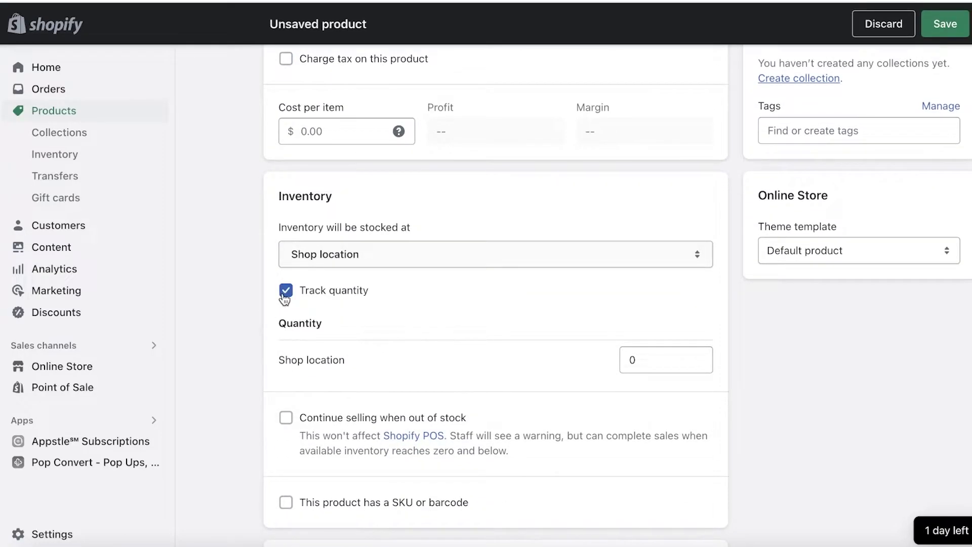
{"action": "left_click", "coordinate": [285, 292]}
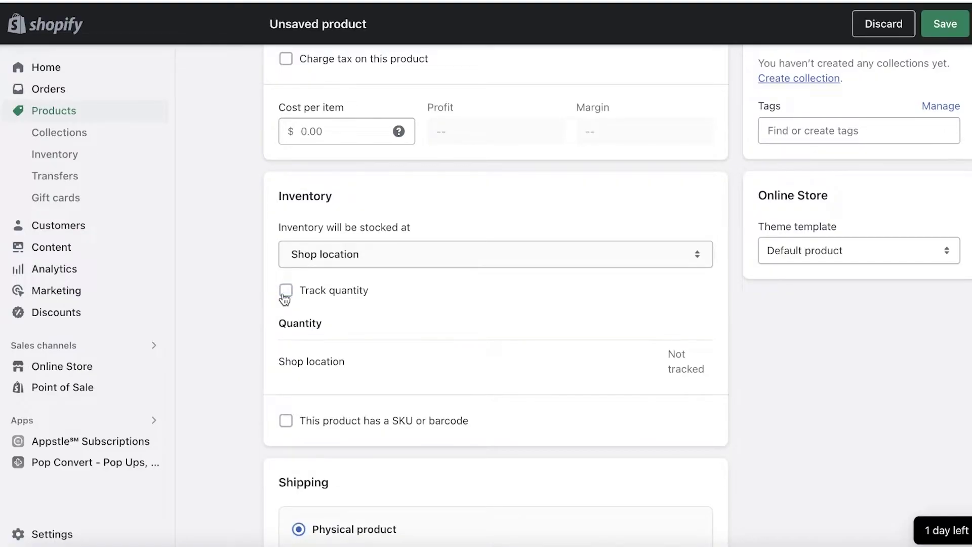
{"action": "scroll", "coordinate": [285, 299], "scroll_direction": "down", "scroll_amount": 7}
Mark Fitness Training as a digital product or service in the Shipping section.
{"action": "scroll", "coordinate": [464, 241], "scroll_direction": "down", "scroll_amount": 1}
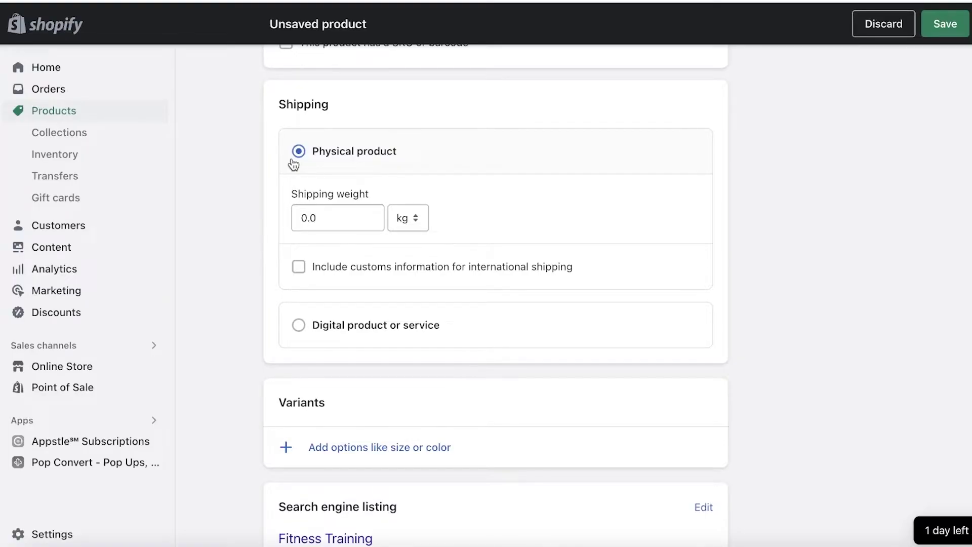
{"action": "left_click", "coordinate": [294, 329]}
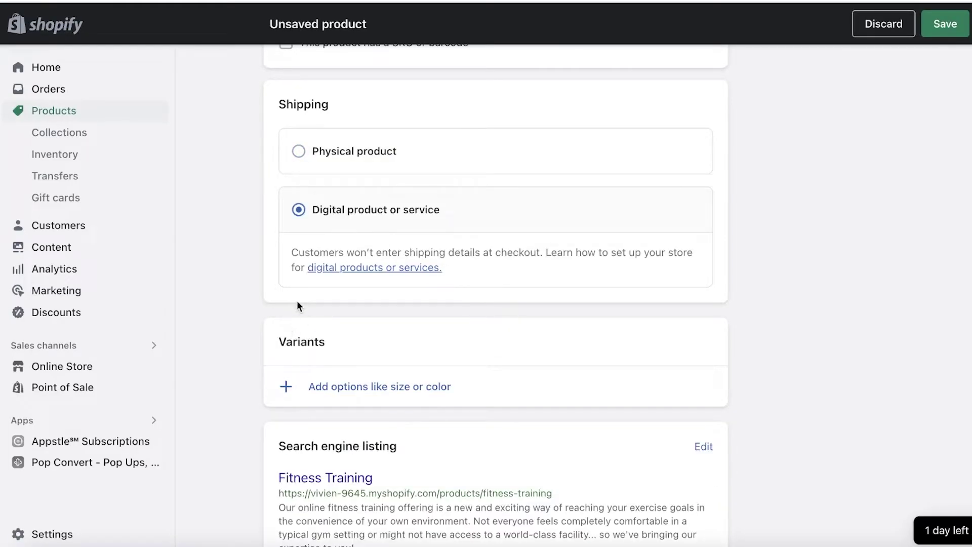
{"action": "scroll", "coordinate": [506, 279], "scroll_direction": "down", "scroll_amount": 3}
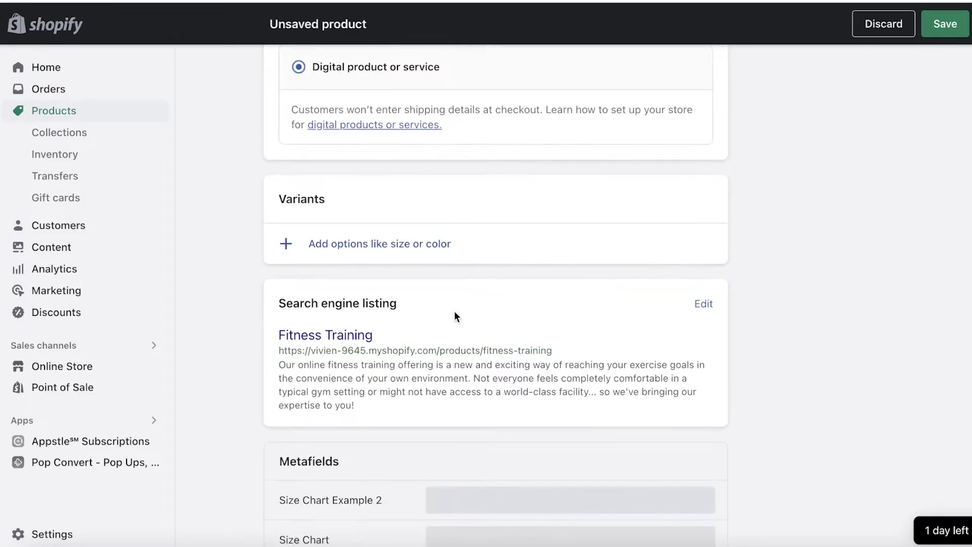
{"action": "scroll", "coordinate": [454, 314], "scroll_direction": "up", "scroll_amount": 8}
{"action": "scroll", "coordinate": [405, 329], "scroll_direction": "down", "scroll_amount": 4}
{"action": "scroll", "coordinate": [367, 343], "scroll_direction": "down", "scroll_amount": 5}
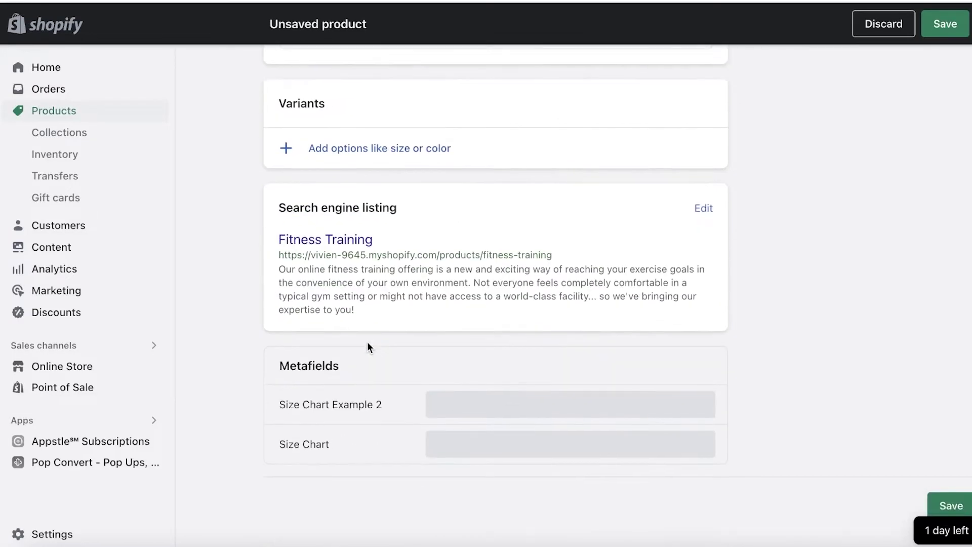
{"action": "scroll", "coordinate": [363, 349], "scroll_direction": "up", "scroll_amount": 15}
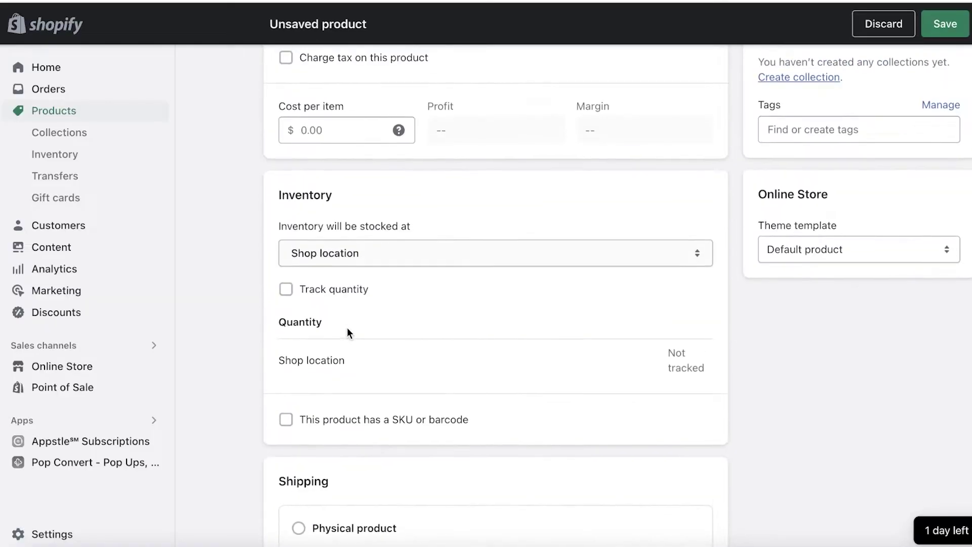
{"action": "scroll", "coordinate": [337, 350], "scroll_direction": "down", "scroll_amount": 8}
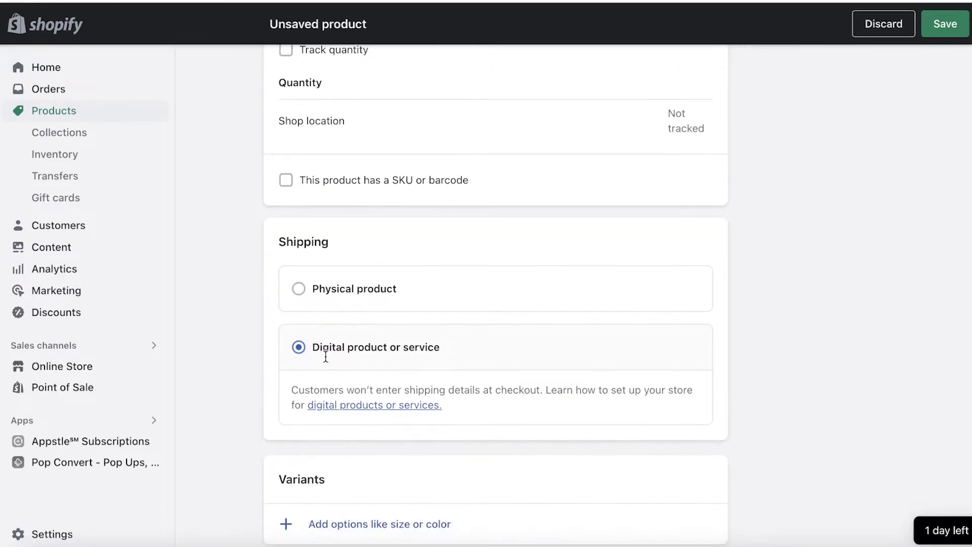
{"action": "scroll", "coordinate": [330, 359], "scroll_direction": "down", "scroll_amount": 4}
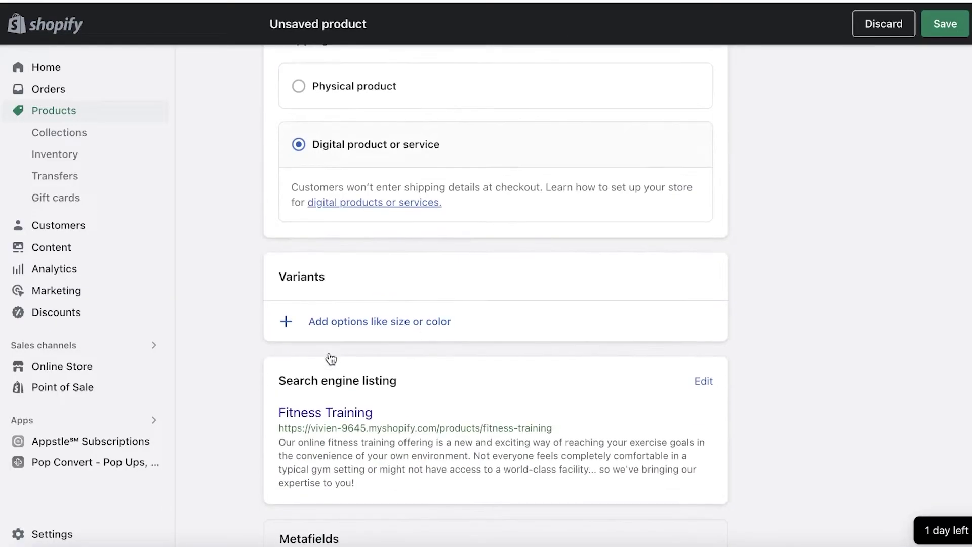
Add a Style option with values Fitness Session and Cardio + Fitness Session, in that order.
{"action": "left_click", "coordinate": [317, 324]}
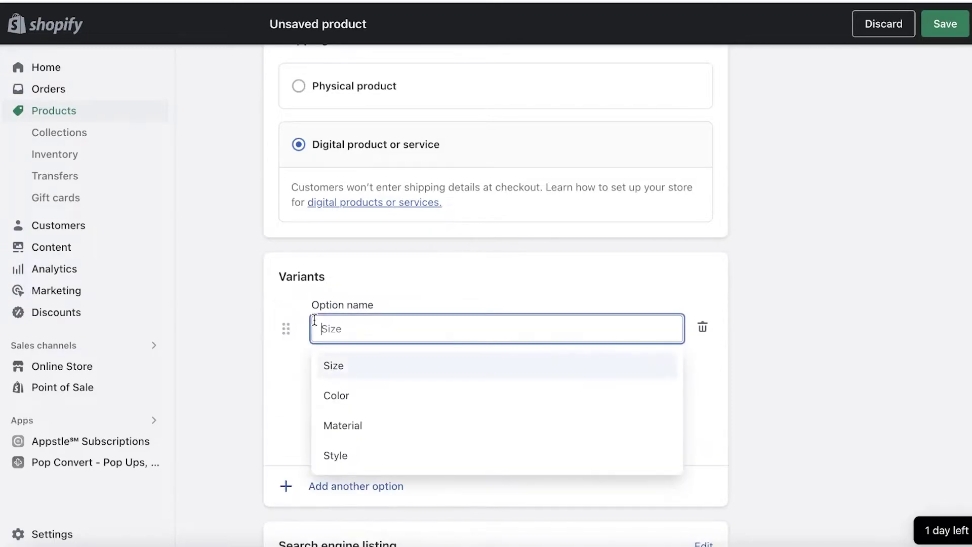
{"action": "scroll", "coordinate": [334, 314], "scroll_direction": "down", "scroll_amount": 3}
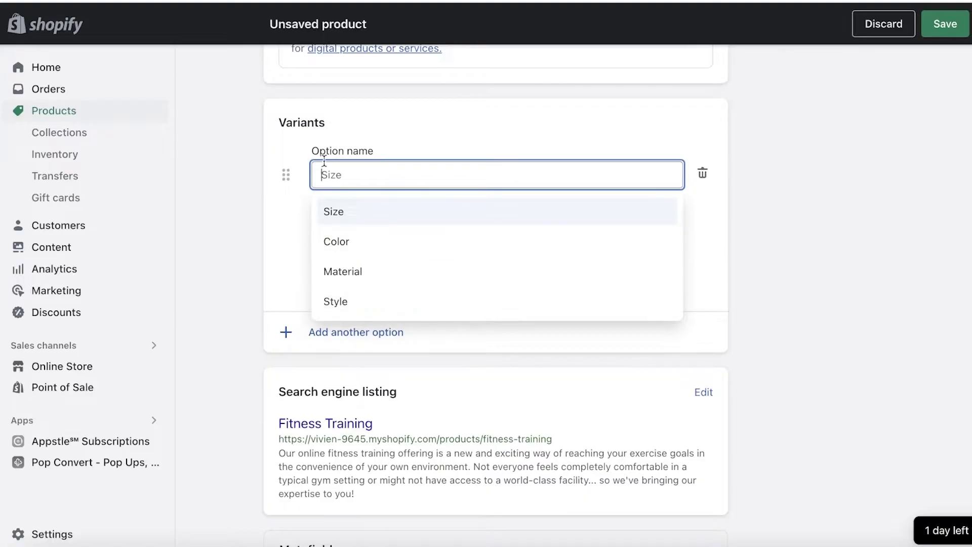
{"action": "left_click", "coordinate": [289, 175]}
{"action": "left_click", "coordinate": [327, 176]}
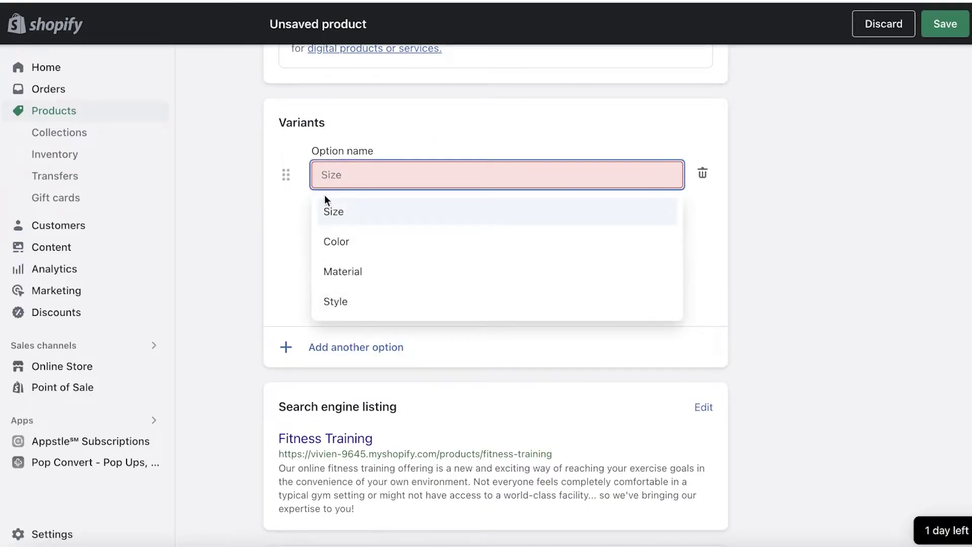
{"action": "left_click", "coordinate": [338, 302]}
{"action": "left_click", "coordinate": [371, 246]}
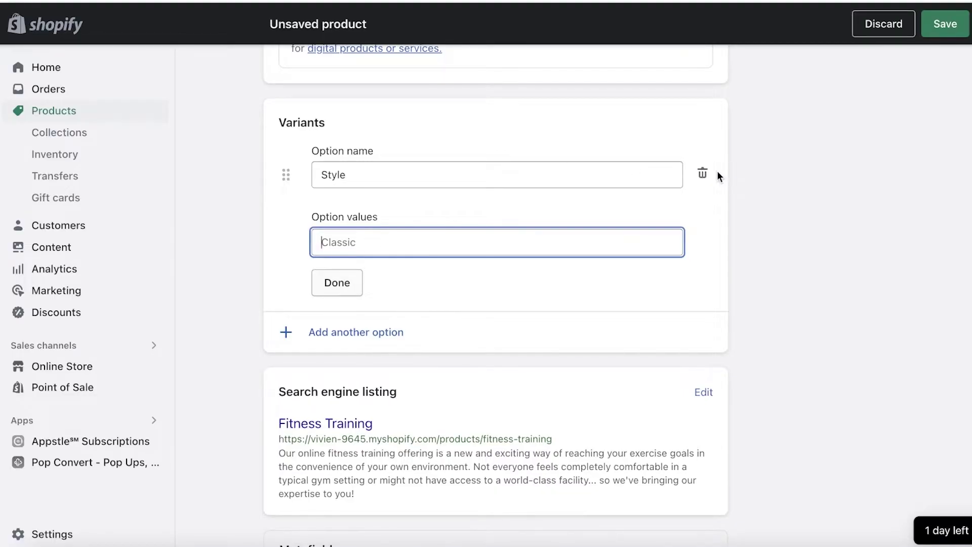
{"action": "type", "text": "Cardio + Fitness Session"}
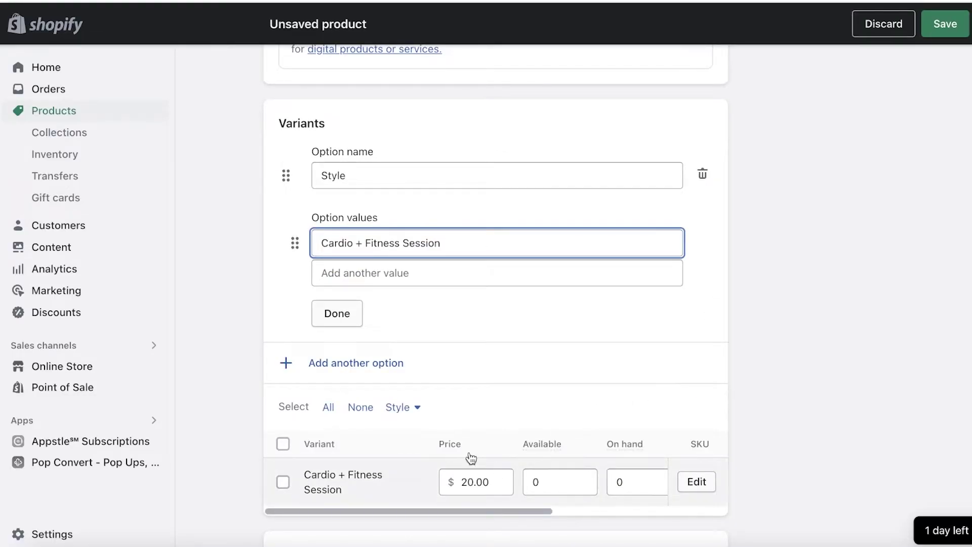
{"action": "left_click", "coordinate": [431, 266]}
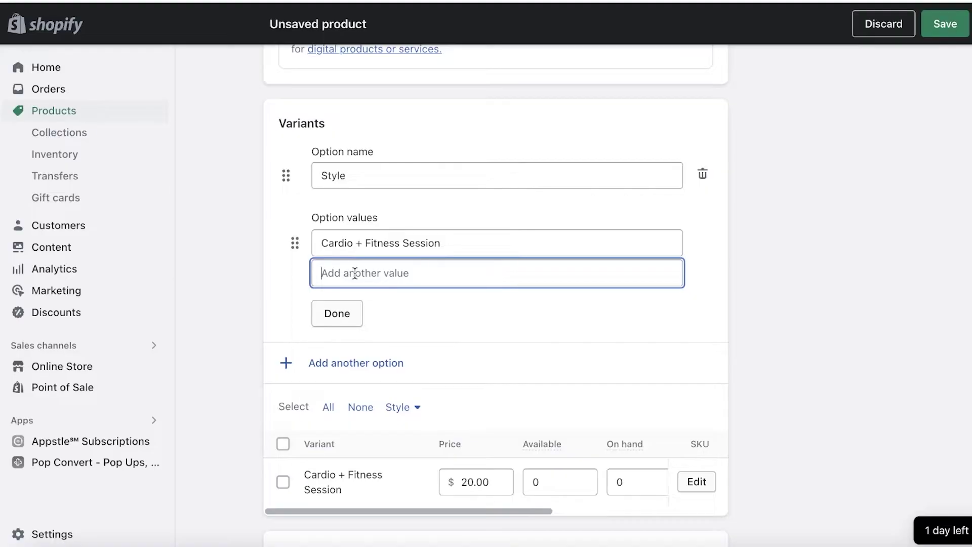
{"action": "type", "text": "Fitness Session"}
{"action": "left_click_drag", "start_coordinate": [355, 274], "coordinate": [337, 280]}
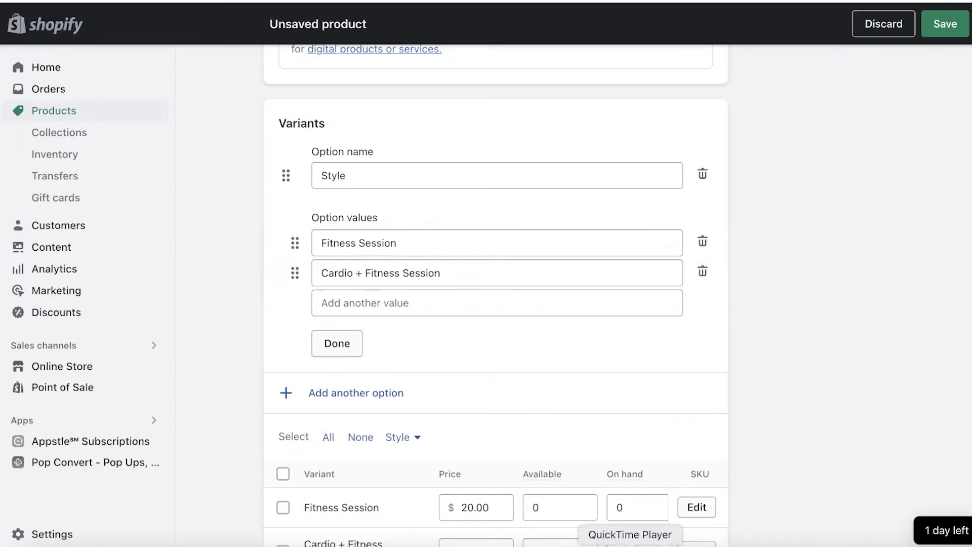
Price the Cardio + Fitness Session variant at 25 and save the product.
{"action": "scroll", "coordinate": [503, 402], "scroll_direction": "down", "scroll_amount": 4}
{"action": "left_click", "coordinate": [463, 381]}
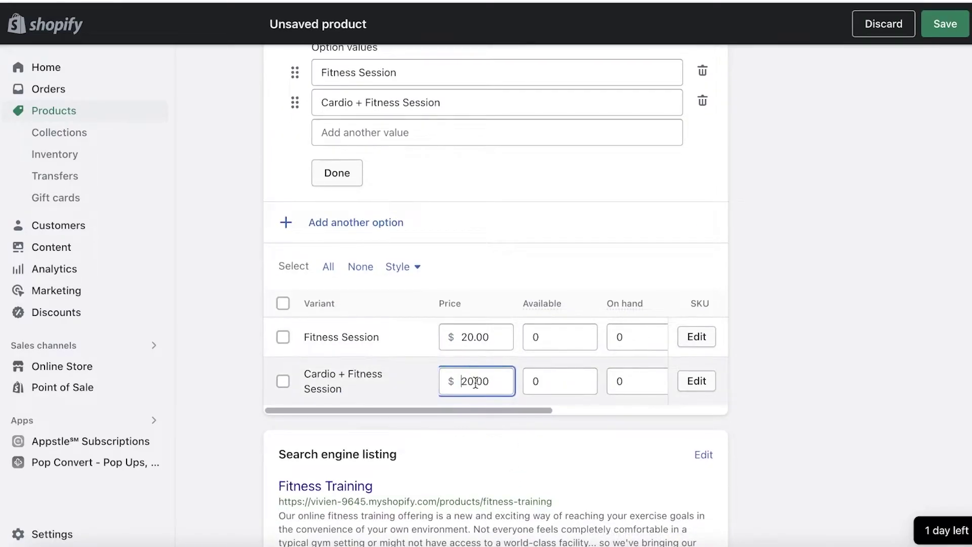
{"action": "double_click", "coordinate": [472, 382]}
{"action": "type", "text": "25"}
{"action": "key", "text": "Return"}
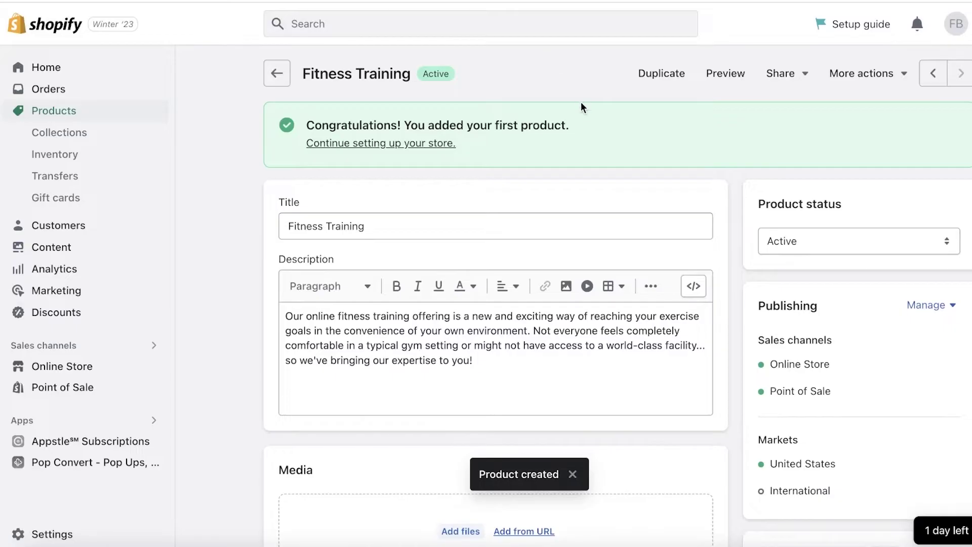
Open the live Fitness Training product page on the storefront.
{"action": "scroll", "coordinate": [582, 104], "scroll_direction": "down", "scroll_amount": 4}
{"action": "scroll", "coordinate": [603, 169], "scroll_direction": "up", "scroll_amount": 4}
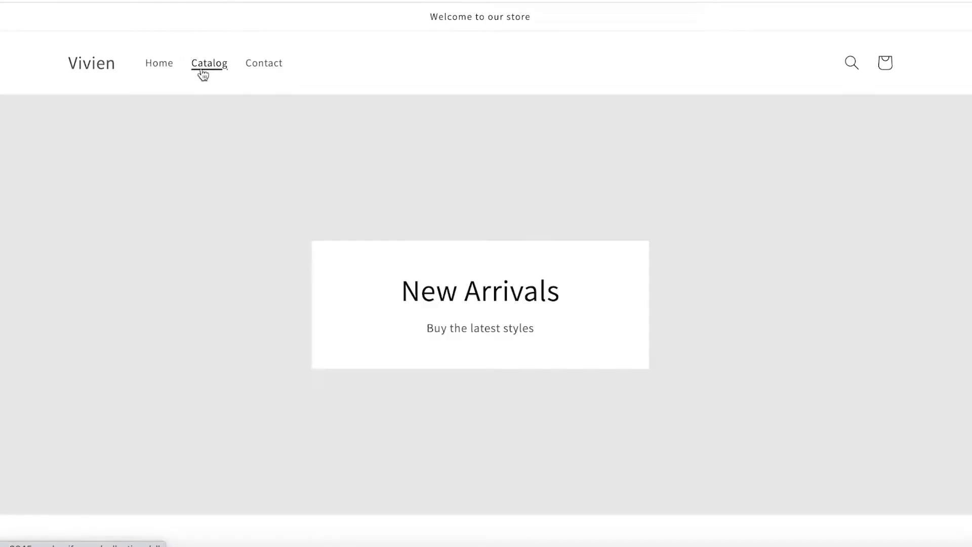
{"action": "scroll", "coordinate": [221, 126], "scroll_direction": "down", "scroll_amount": 10}
{"action": "scroll", "coordinate": [127, 152], "scroll_direction": "up", "scroll_amount": 3}
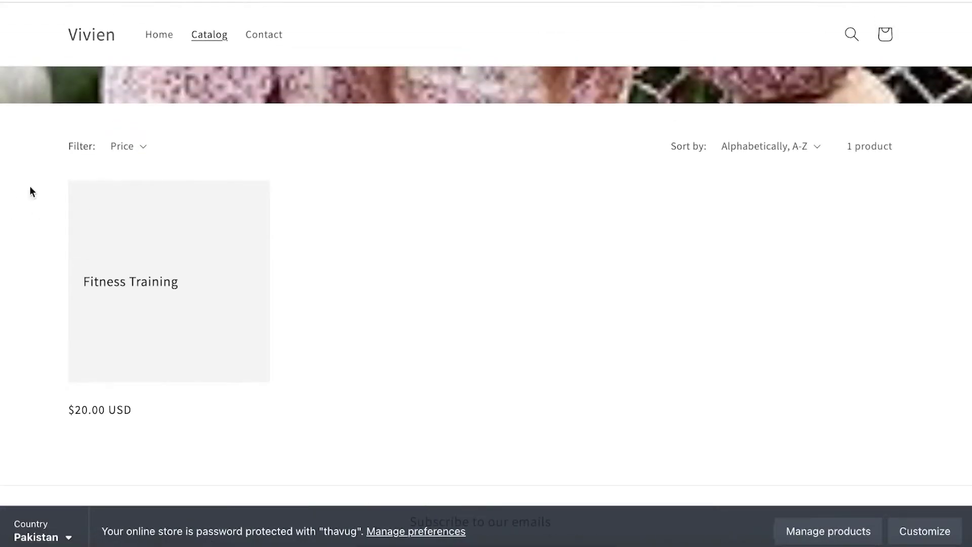
{"action": "left_click", "coordinate": [185, 309]}
{"action": "scroll", "coordinate": [712, 256], "scroll_direction": "down", "scroll_amount": 5}
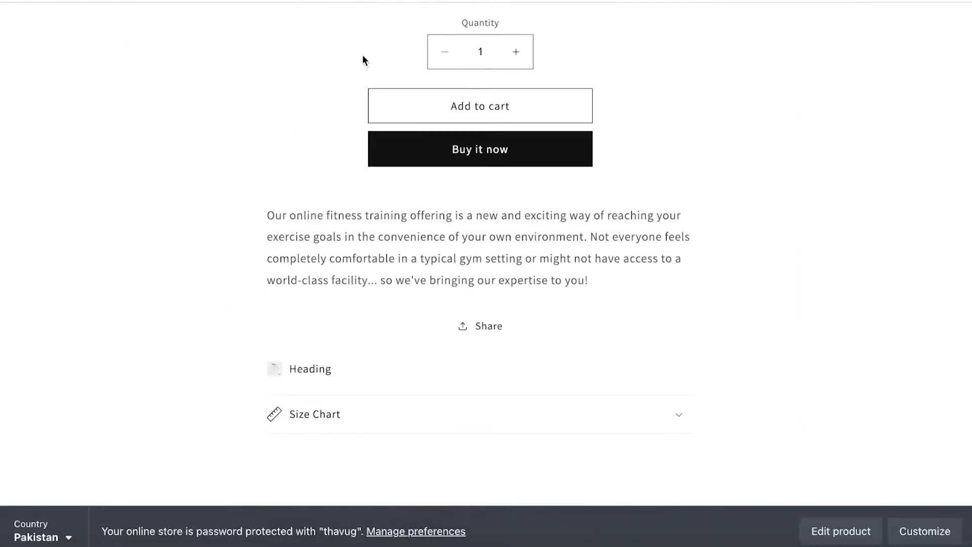
{"action": "scroll", "coordinate": [595, 145], "scroll_direction": "up", "scroll_amount": 5}
{"action": "scroll", "coordinate": [522, 107], "scroll_direction": "down", "scroll_amount": 4}
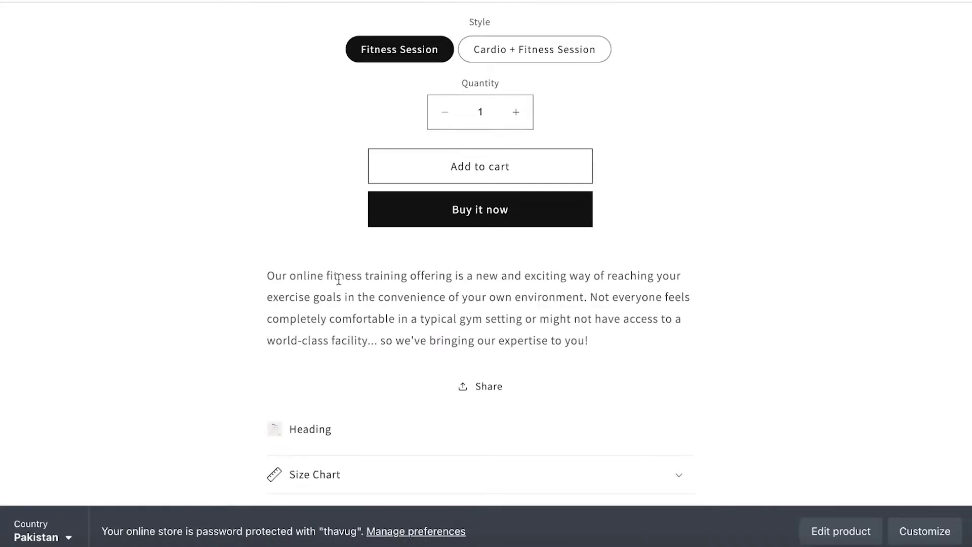
{"action": "scroll", "coordinate": [639, 299], "scroll_direction": "down", "scroll_amount": 1}
{"action": "scroll", "coordinate": [361, 261], "scroll_direction": "down", "scroll_amount": 3}
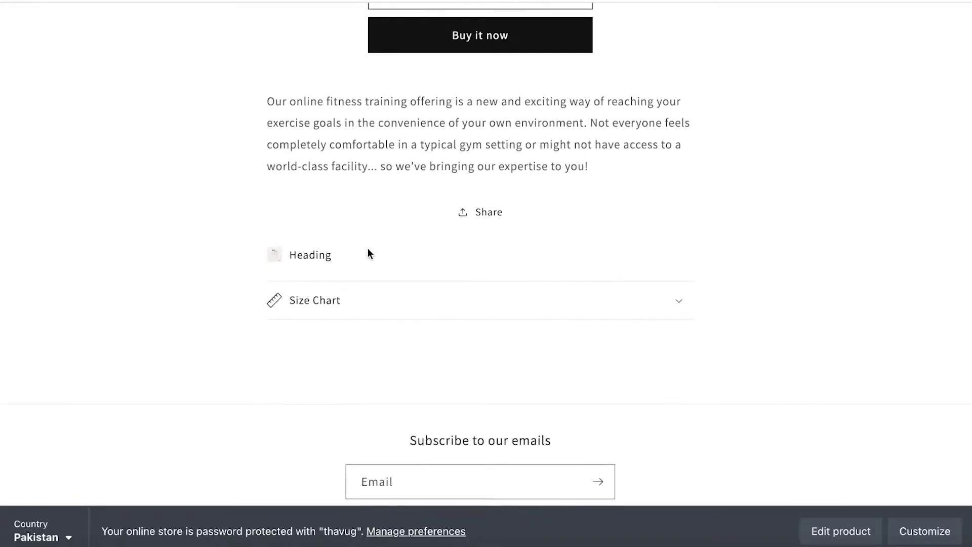
{"action": "scroll", "coordinate": [494, 231], "scroll_direction": "up", "scroll_amount": 7}
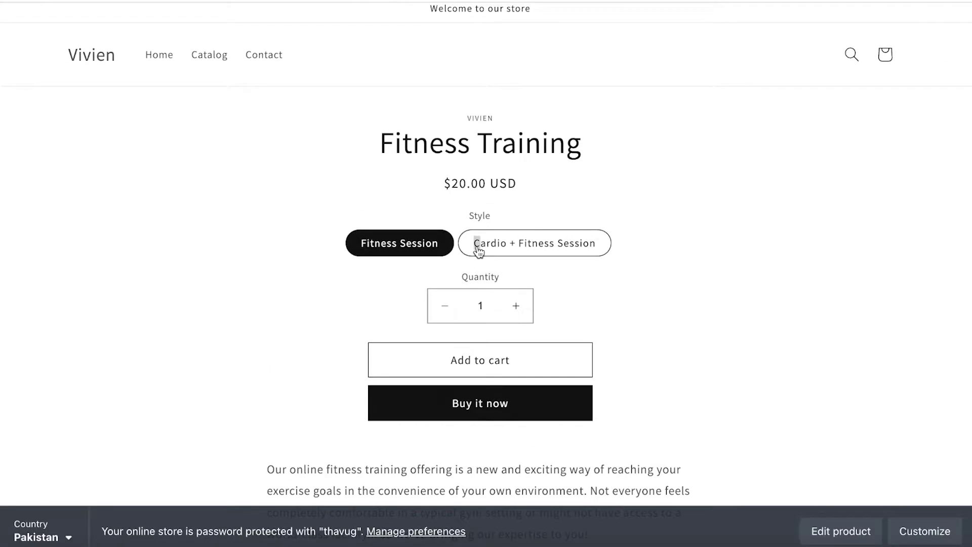
Switch between the Fitness Session and Cardio + Fitness Session styles and try Buy it now.
{"action": "left_click", "coordinate": [492, 255]}
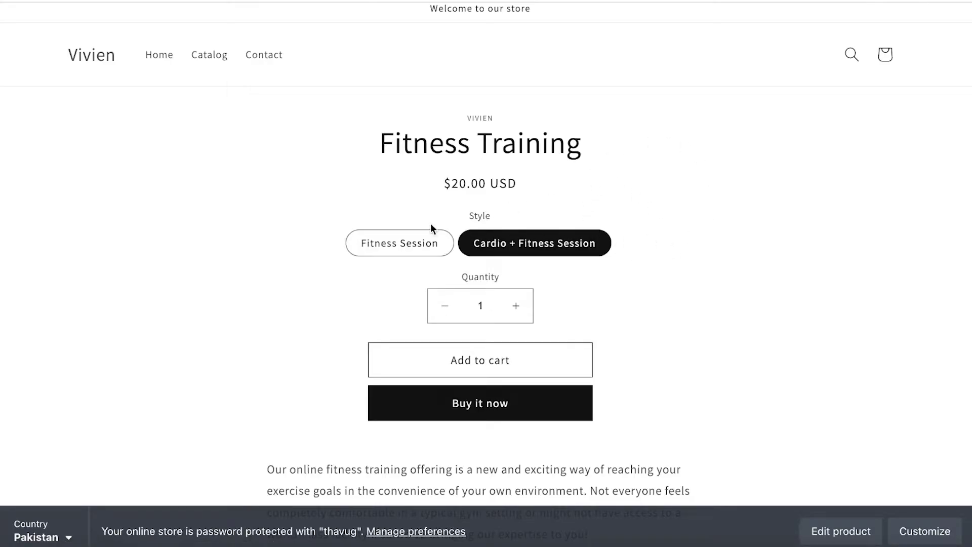
{"action": "scroll", "coordinate": [430, 227], "scroll_direction": "down", "scroll_amount": 1}
{"action": "left_click", "coordinate": [426, 208]}
{"action": "left_click", "coordinate": [522, 219]}
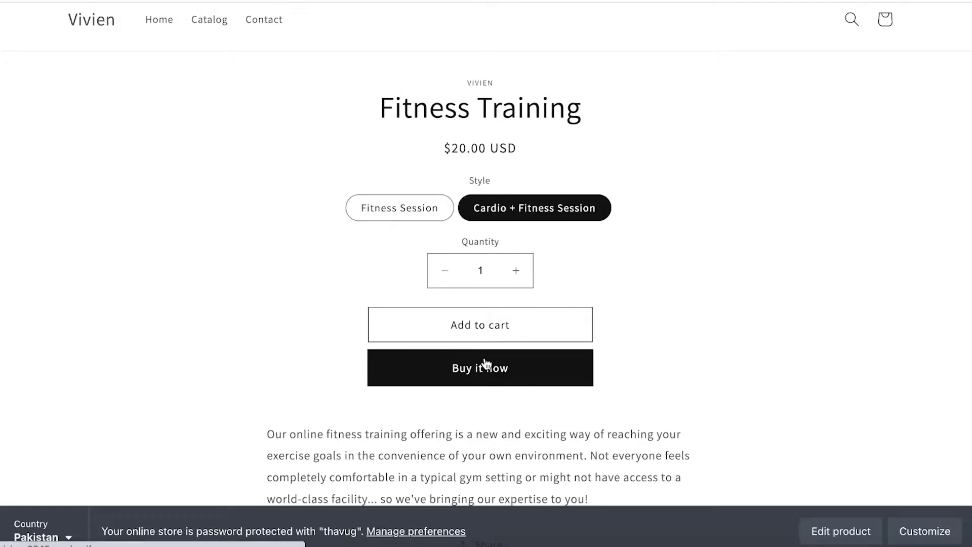
{"action": "left_click", "coordinate": [485, 366]}
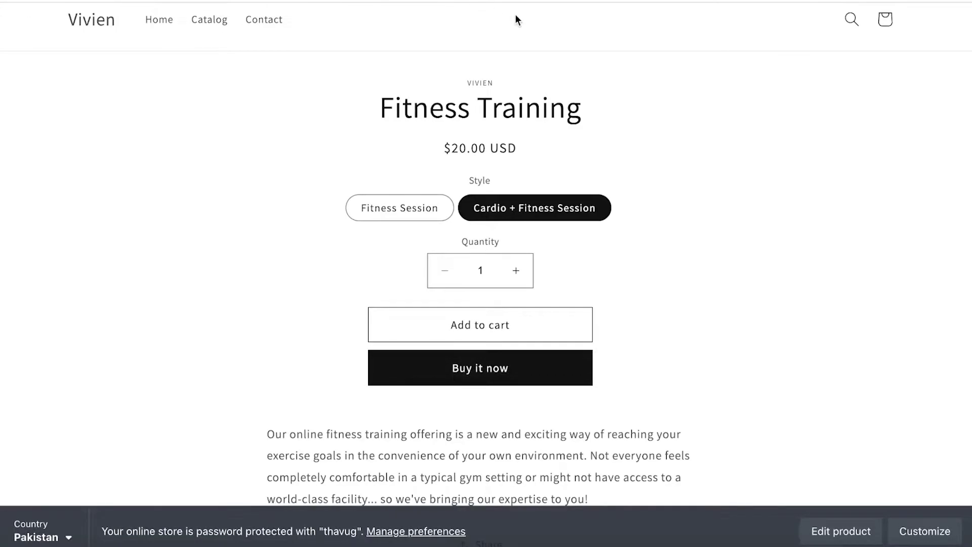
{"action": "scroll", "coordinate": [607, 132], "scroll_direction": "down", "scroll_amount": 8}
Edit the Cardio + Fitness Session price in the admin editor and save with Ctrl+S.
{"action": "scroll", "coordinate": [541, 151], "scroll_direction": "up", "scroll_amount": 7}
{"action": "scroll", "coordinate": [355, 184], "scroll_direction": "up", "scroll_amount": 5}
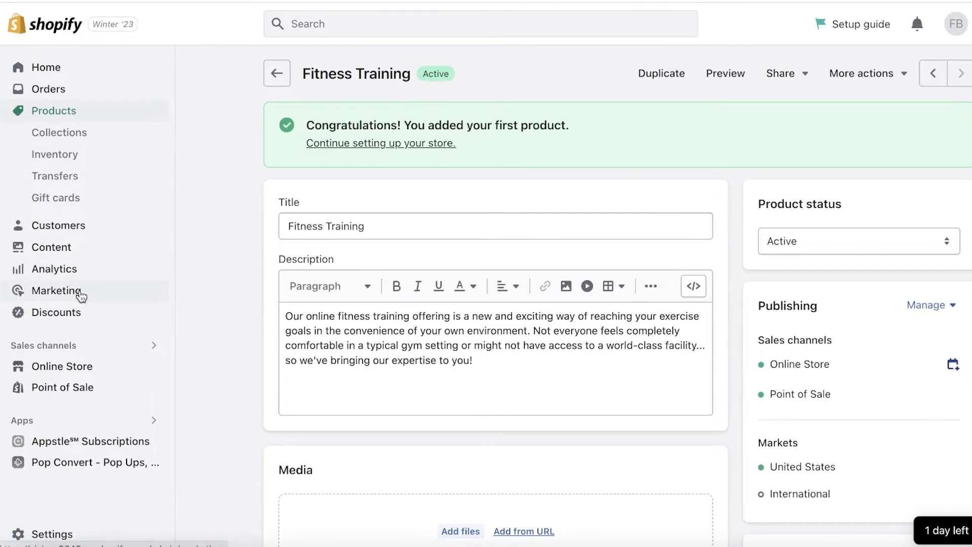
{"action": "scroll", "coordinate": [81, 296], "scroll_direction": "down", "scroll_amount": 6}
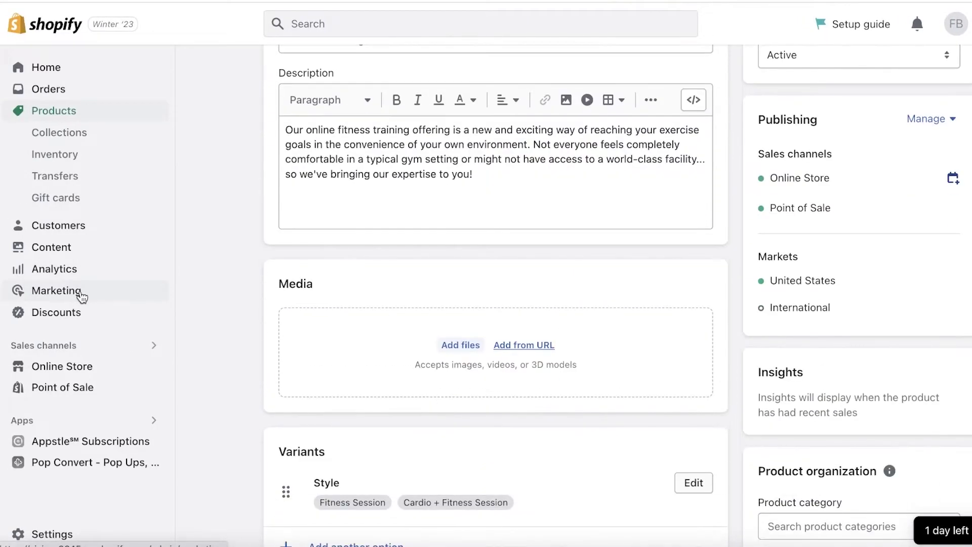
{"action": "scroll", "coordinate": [553, 222], "scroll_direction": "down", "scroll_amount": 3}
{"action": "scroll", "coordinate": [442, 174], "scroll_direction": "down", "scroll_amount": 3}
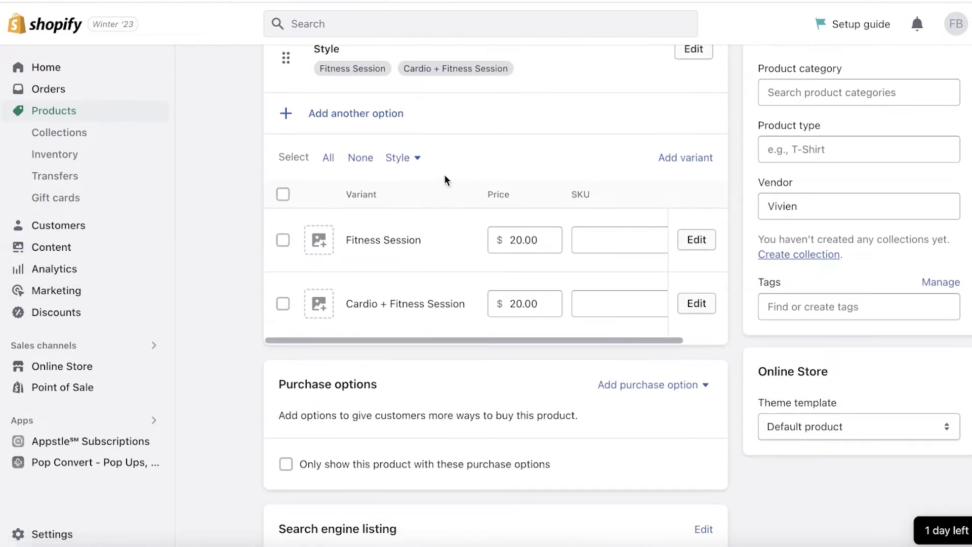
{"action": "scroll", "coordinate": [395, 132], "scroll_direction": "up", "scroll_amount": 2}
{"action": "scroll", "coordinate": [400, 130], "scroll_direction": "down", "scroll_amount": 1}
{"action": "scroll", "coordinate": [542, 238], "scroll_direction": "down", "scroll_amount": 7}
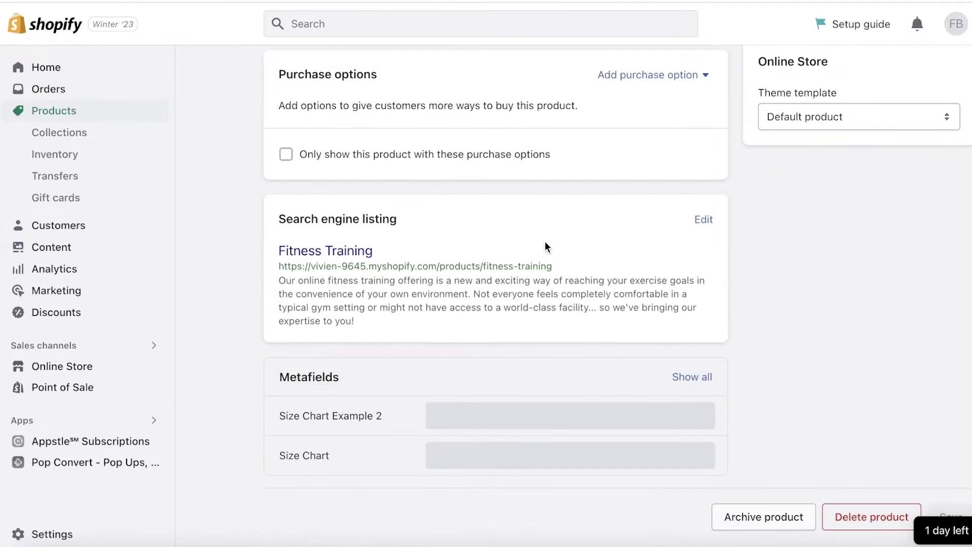
{"action": "scroll", "coordinate": [545, 243], "scroll_direction": "up", "scroll_amount": 4}
{"action": "scroll", "coordinate": [516, 195], "scroll_direction": "down", "scroll_amount": 1}
{"action": "scroll", "coordinate": [512, 204], "scroll_direction": "down", "scroll_amount": 4}
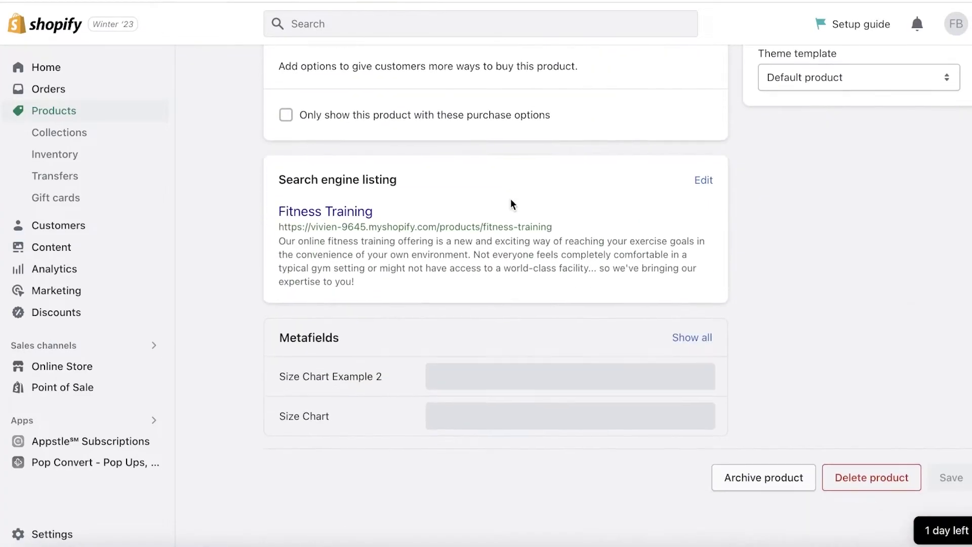
{"action": "scroll", "coordinate": [512, 204], "scroll_direction": "up", "scroll_amount": 7}
{"action": "left_click", "coordinate": [520, 361]}
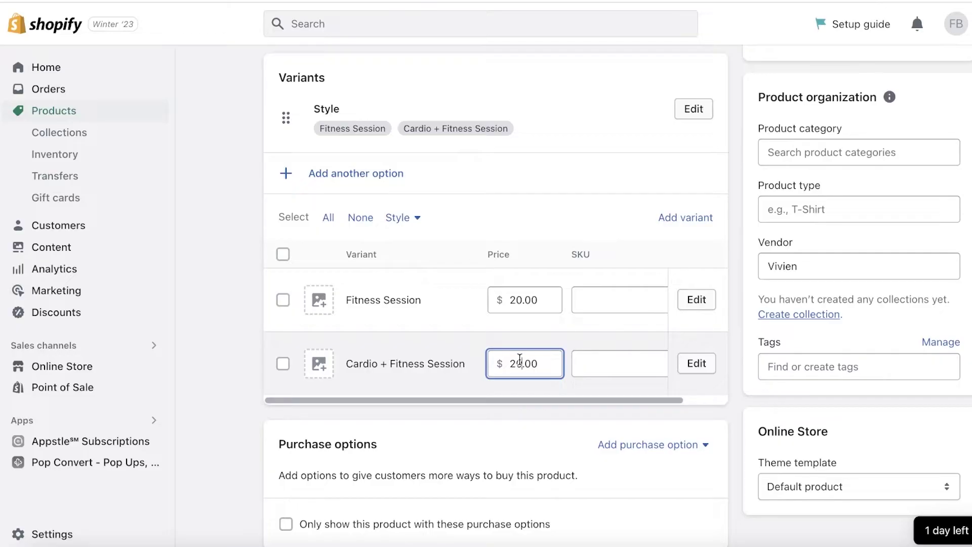
{"action": "key", "text": "ctrl+s"}
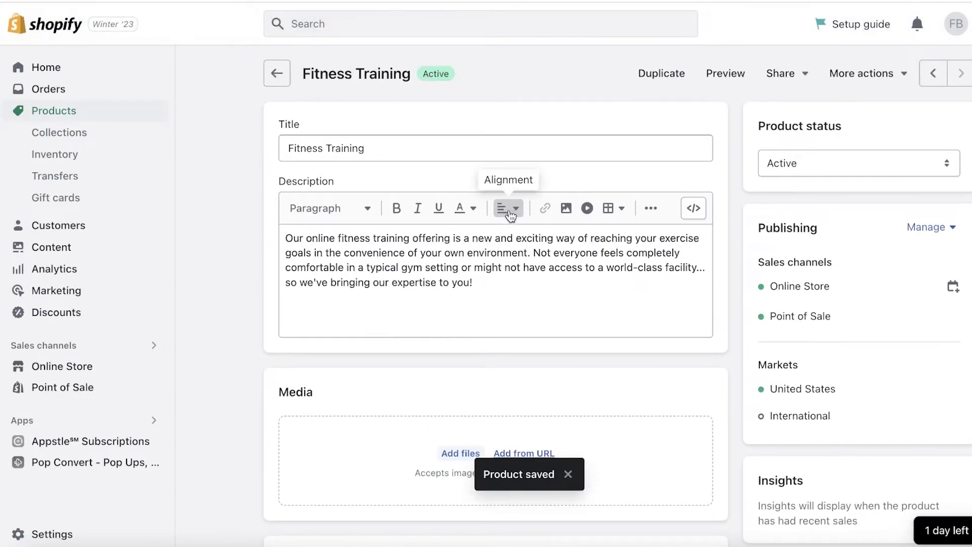
{"action": "scroll", "coordinate": [428, 283], "scroll_direction": "down", "scroll_amount": 2}
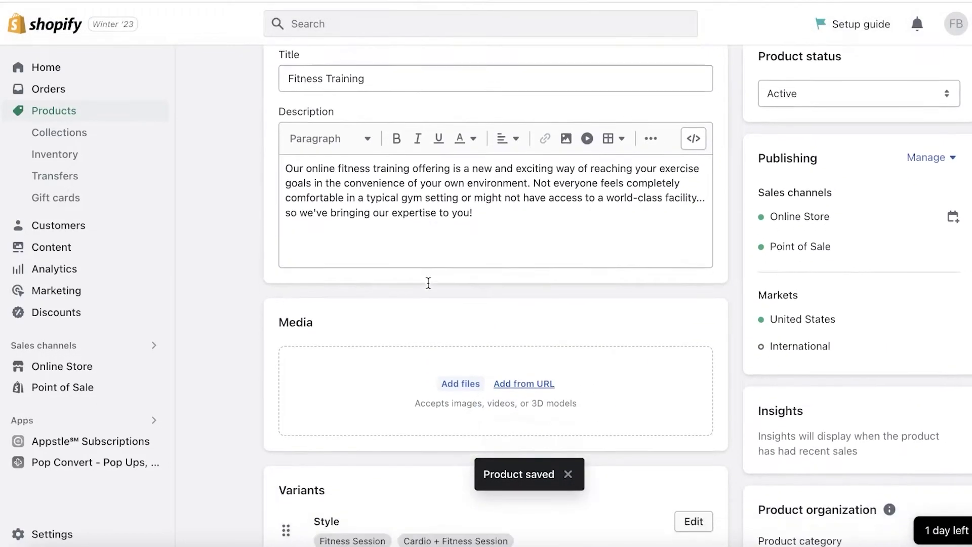
{"action": "scroll", "coordinate": [428, 282], "scroll_direction": "down", "scroll_amount": 15}
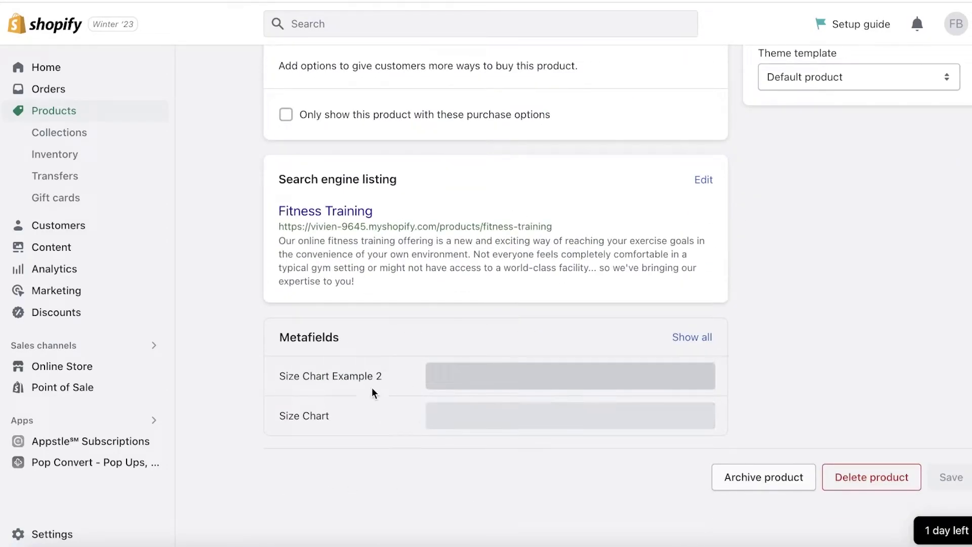
View all metafields, inspect the Size Chart Example 2 value, then return to admin Home.
{"action": "left_click", "coordinate": [691, 339]}
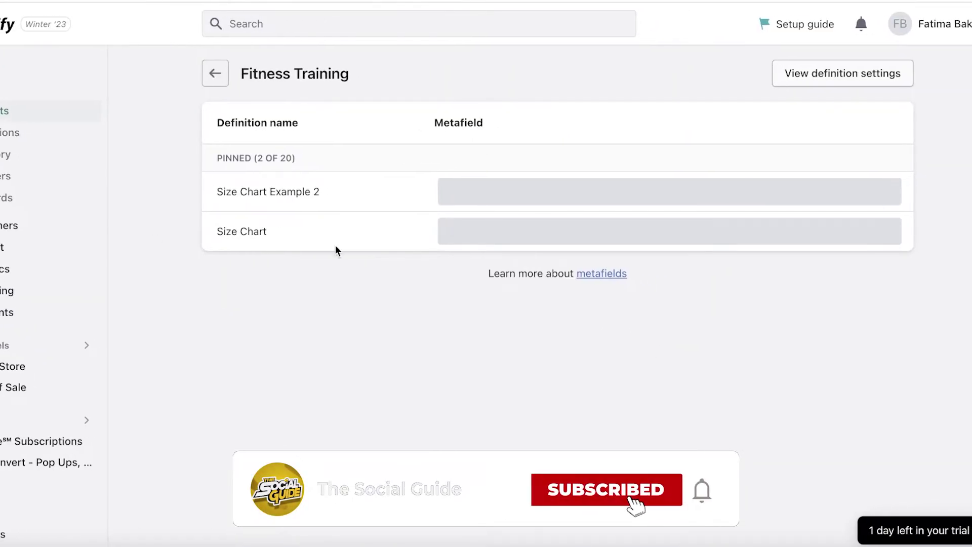
{"action": "left_click", "coordinate": [304, 191]}
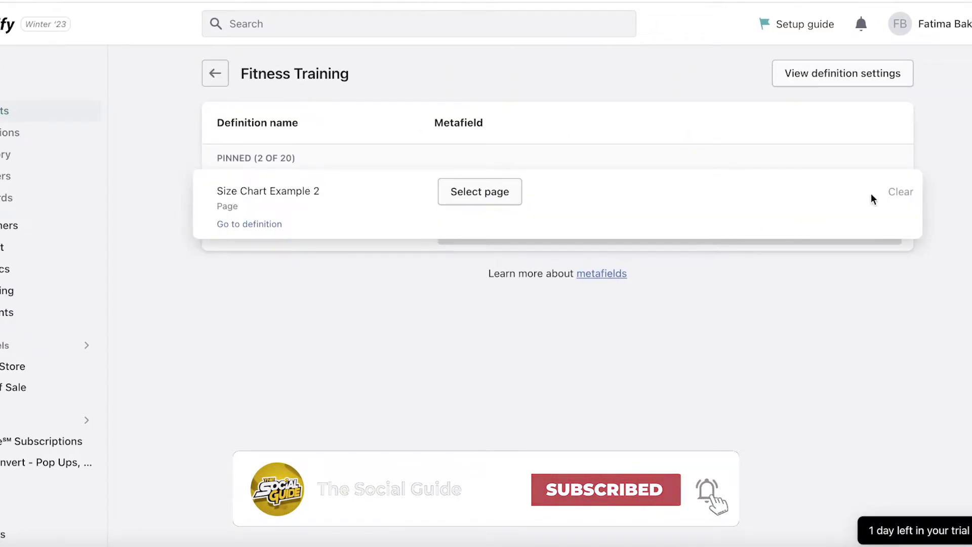
{"action": "left_click", "coordinate": [659, 263]}
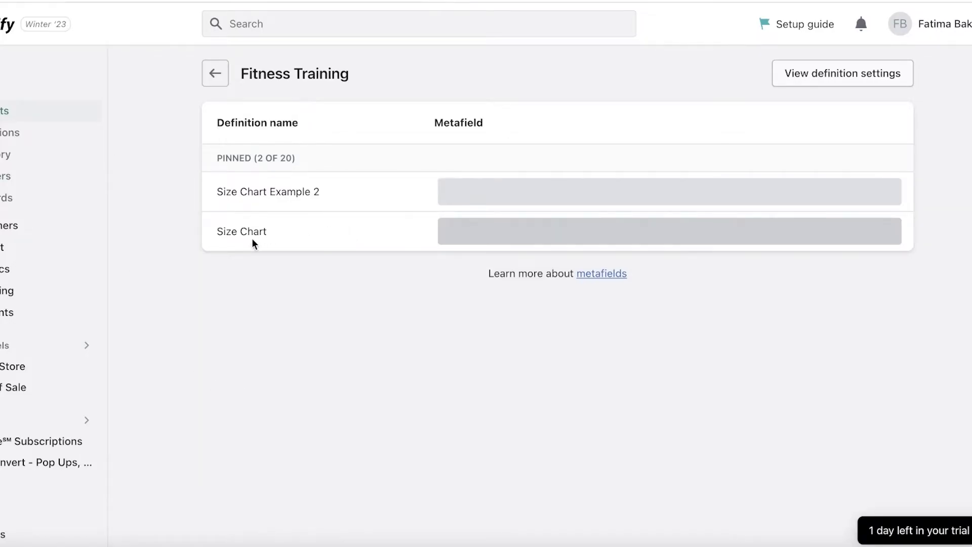
{"action": "left_click", "coordinate": [36, 69]}
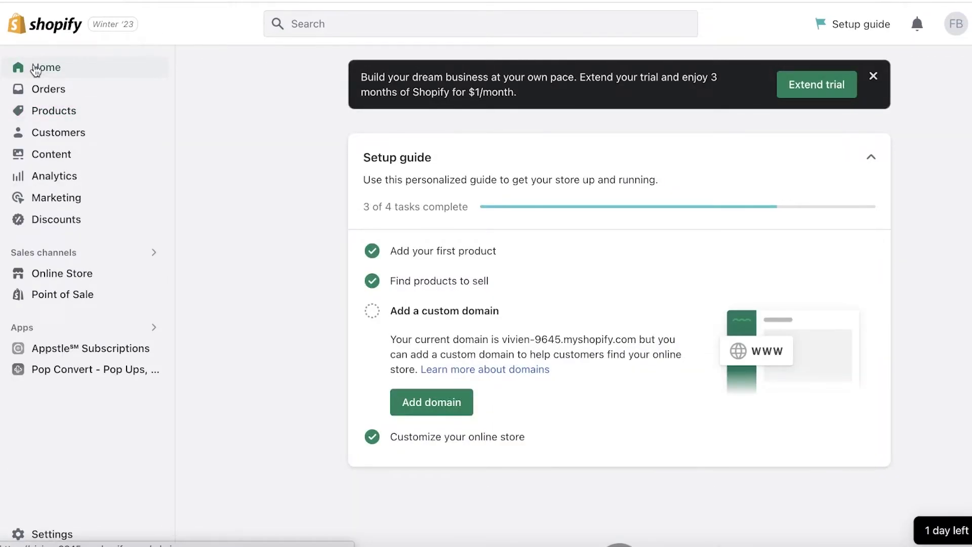
Go to Settings > Custom data > Products to list the product metafield definitions.
{"action": "left_click", "coordinate": [52, 535]}
{"action": "scroll", "coordinate": [167, 276], "scroll_direction": "down", "scroll_amount": 8}
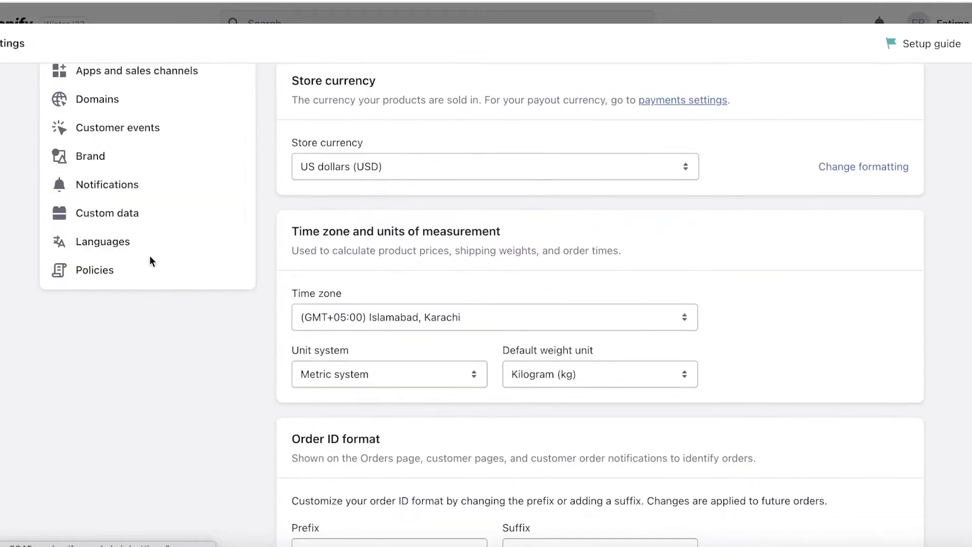
{"action": "left_click", "coordinate": [136, 227]}
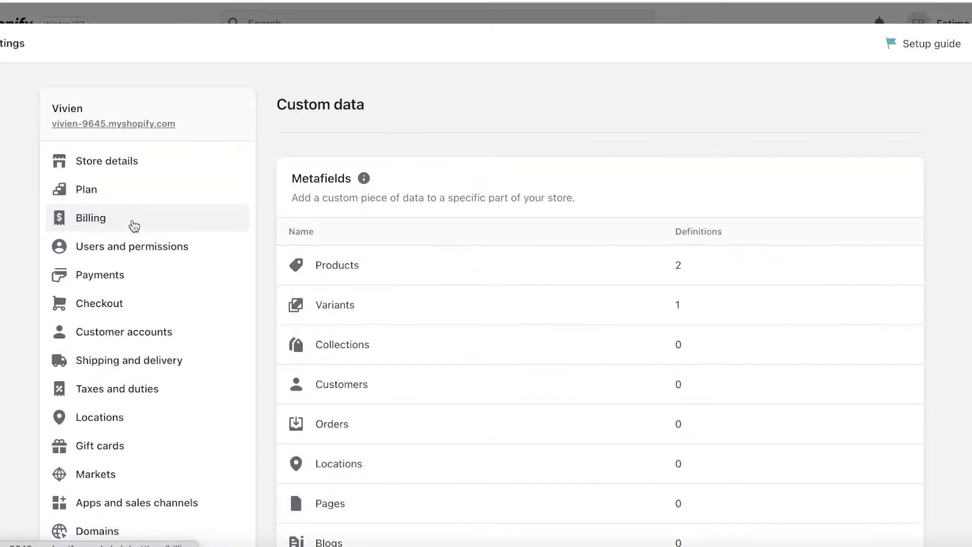
{"action": "scroll", "coordinate": [449, 176], "scroll_direction": "down", "scroll_amount": 2}
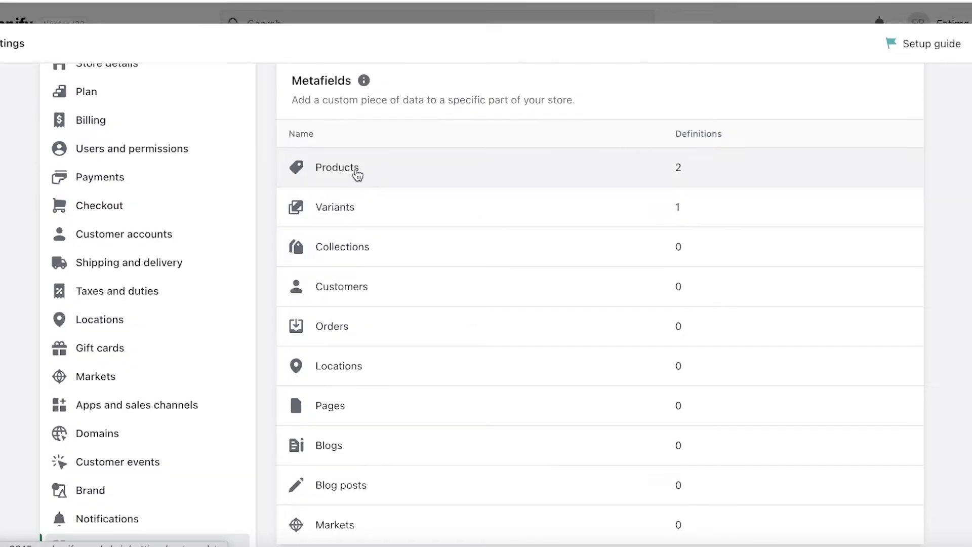
{"action": "left_click", "coordinate": [358, 175]}
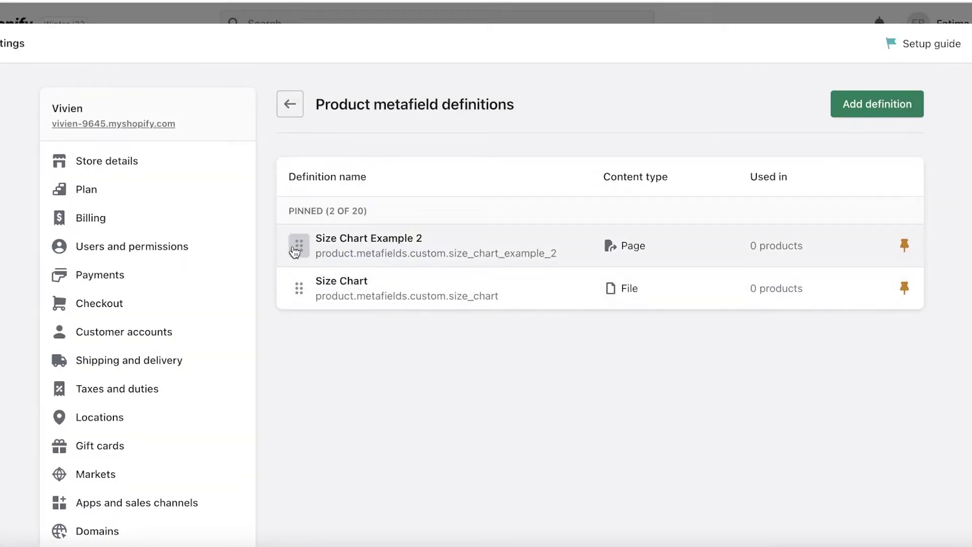
Delete the Size Chart Example 2 definition with all references, then open the Size Chart definition.
{"action": "left_click", "coordinate": [335, 249]}
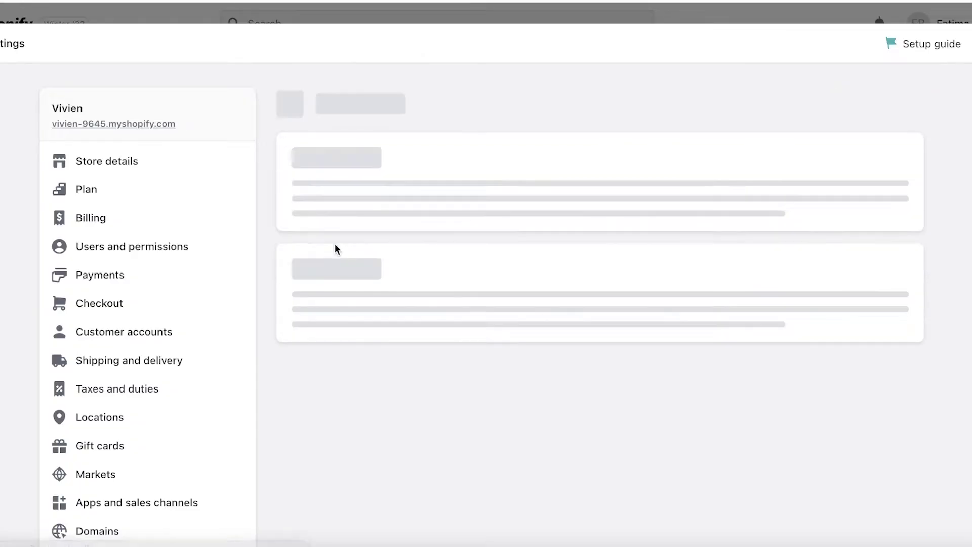
{"action": "scroll", "coordinate": [808, 341], "scroll_direction": "down", "scroll_amount": 3}
{"action": "left_click", "coordinate": [841, 383]}
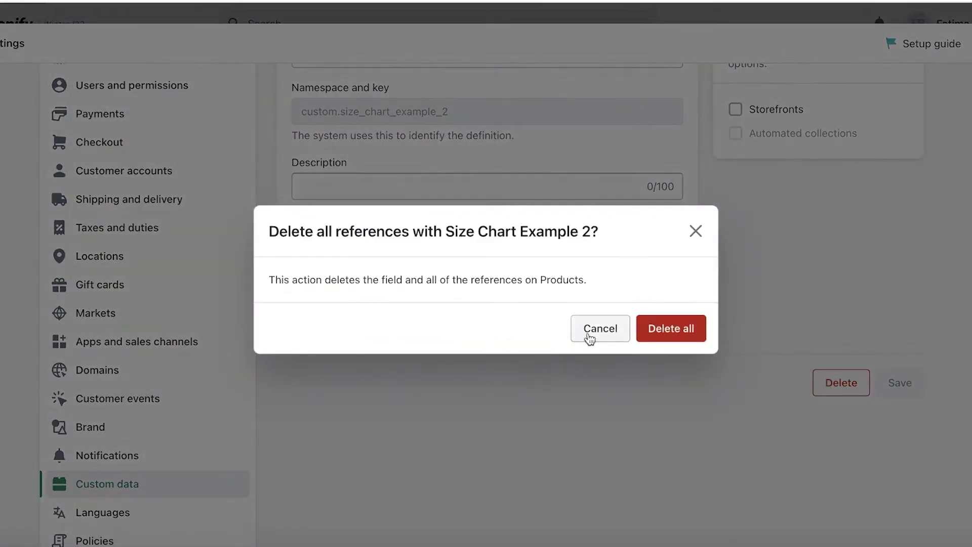
{"action": "left_click", "coordinate": [646, 335]}
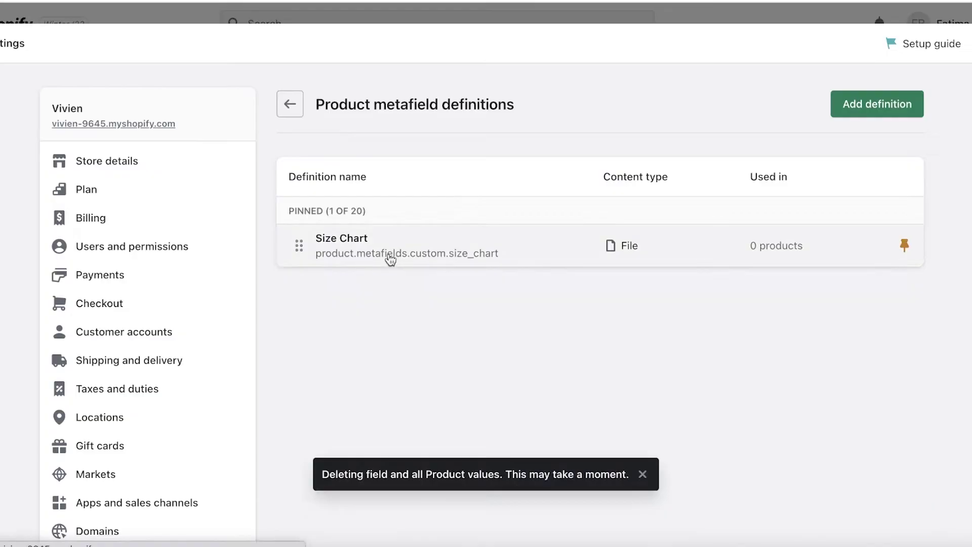
{"action": "left_click", "coordinate": [391, 256]}
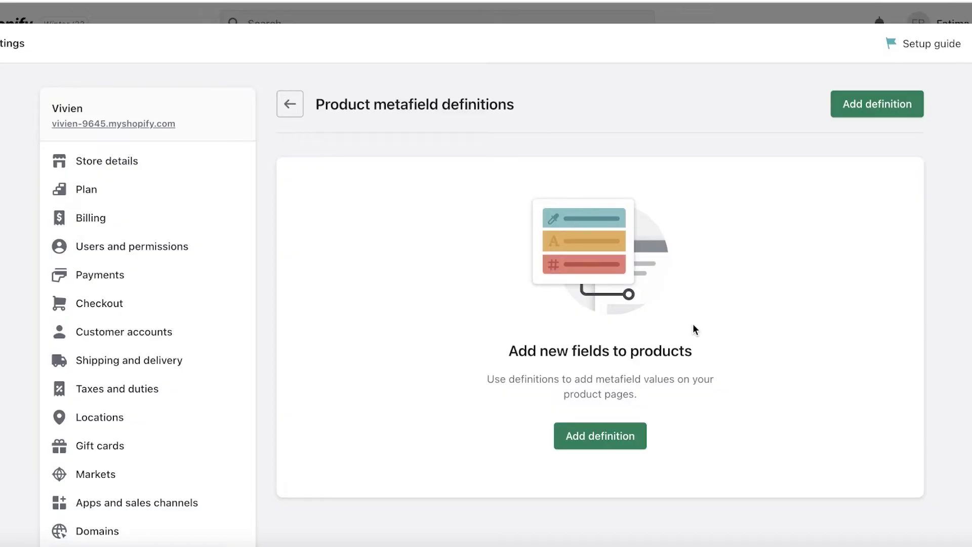
{"action": "scroll", "coordinate": [694, 329], "scroll_direction": "down", "scroll_amount": 1}
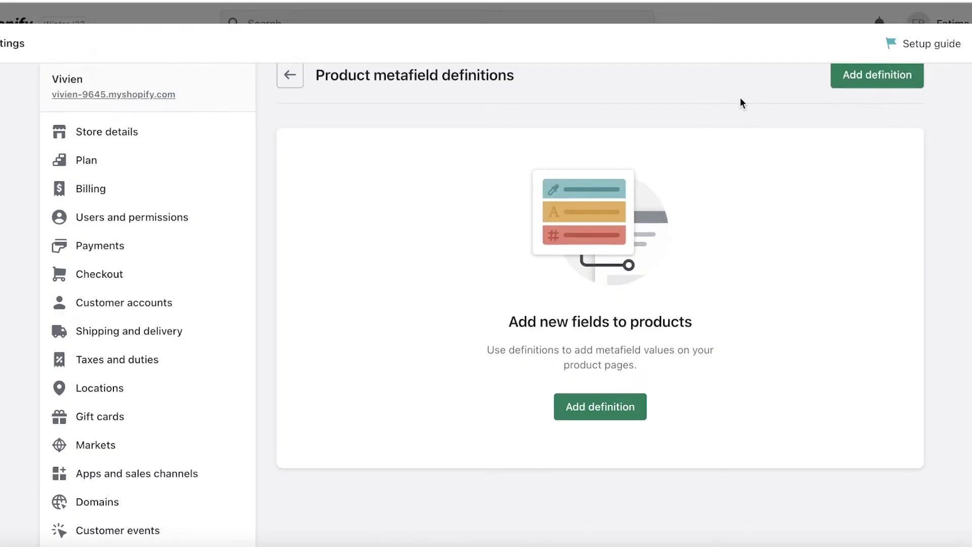
{"action": "scroll", "coordinate": [667, 169], "scroll_direction": "down", "scroll_amount": 4}
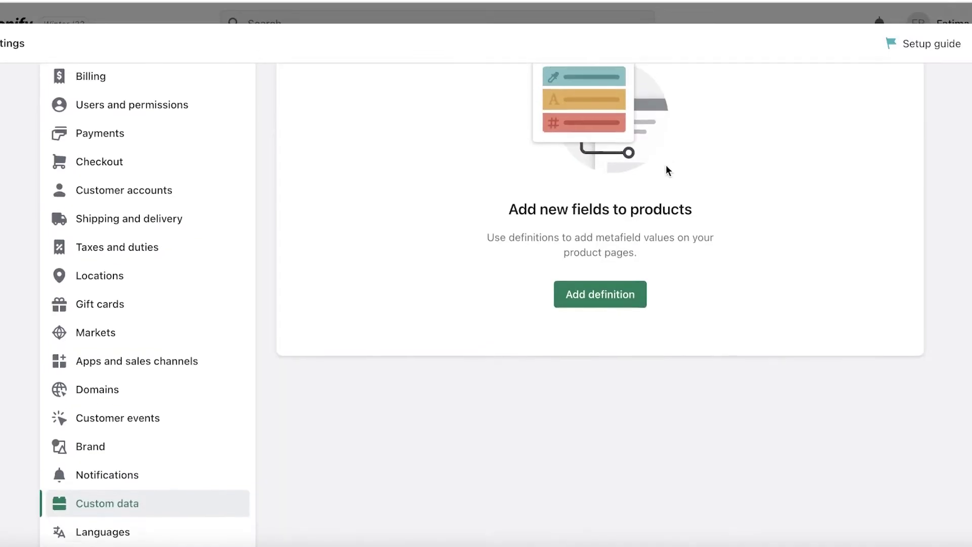
Start a new product metafield definition named 'Customisation to Service'.
{"action": "left_click", "coordinate": [633, 303]}
{"action": "left_click", "coordinate": [437, 199]}
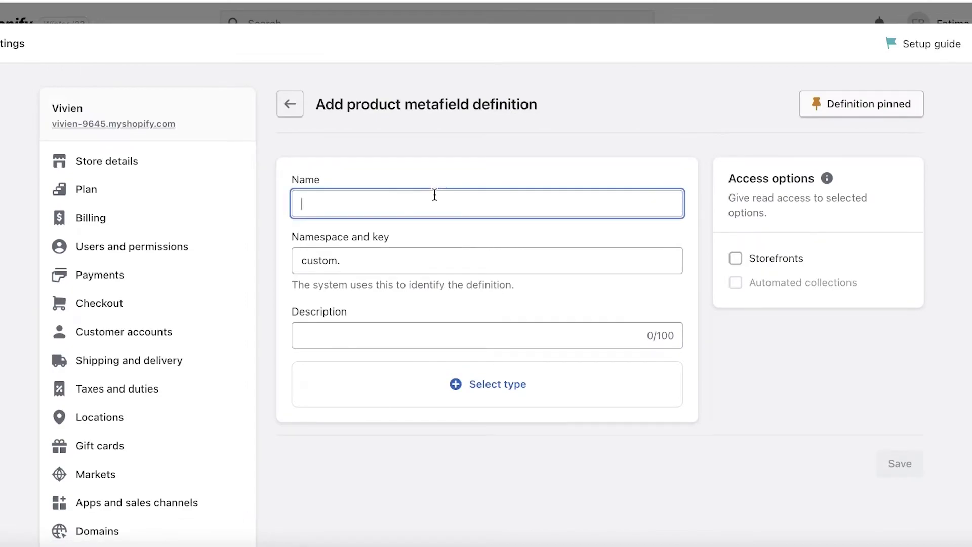
{"action": "type", "text": "Customisation to Service"}
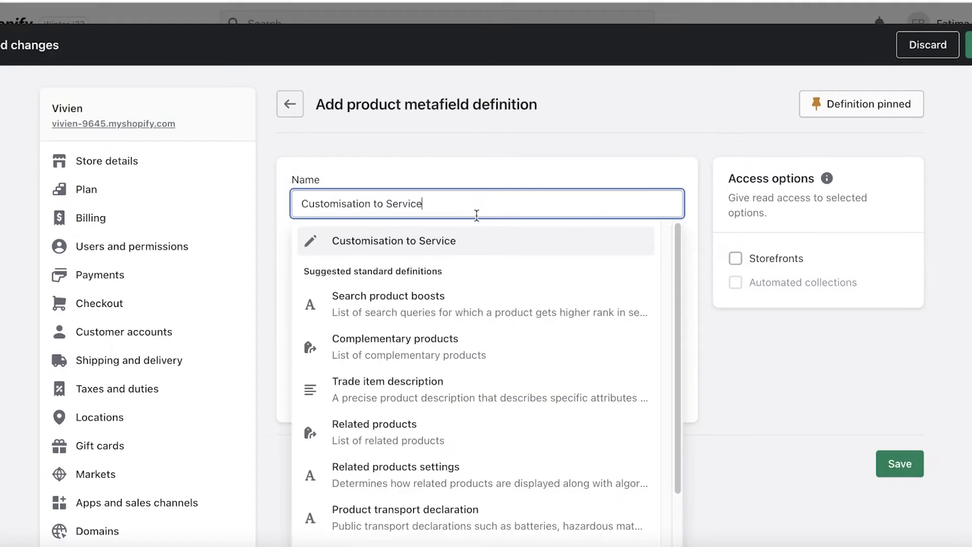
{"action": "left_click", "coordinate": [446, 243]}
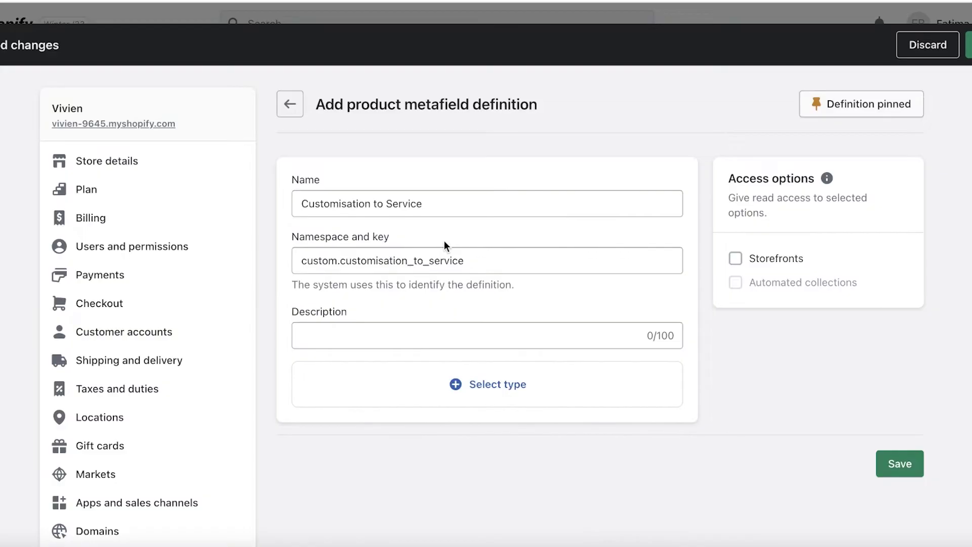
Set the metafield type to Single line text and save the definition.
{"action": "left_click", "coordinate": [455, 397]}
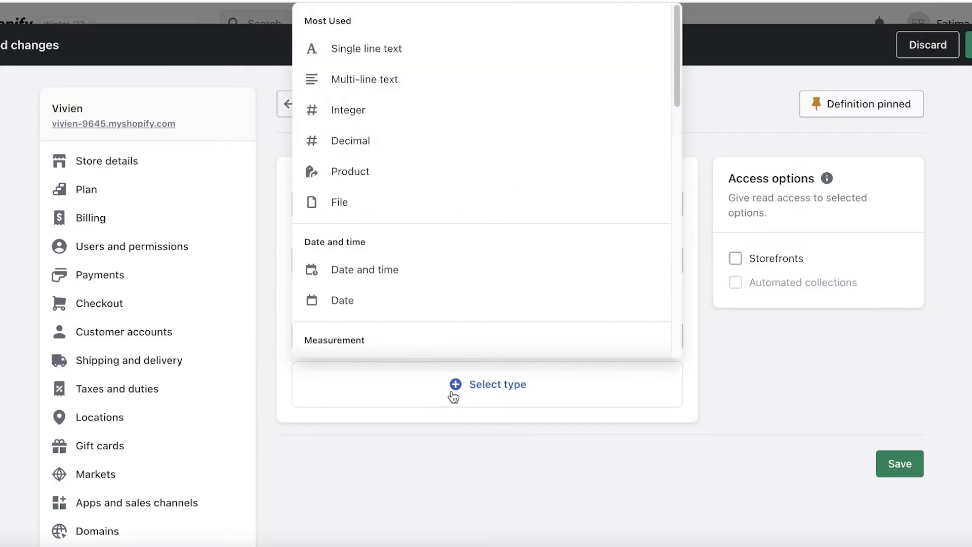
{"action": "scroll", "coordinate": [425, 247], "scroll_direction": "down", "scroll_amount": 6}
{"action": "scroll", "coordinate": [426, 246], "scroll_direction": "down", "scroll_amount": 10}
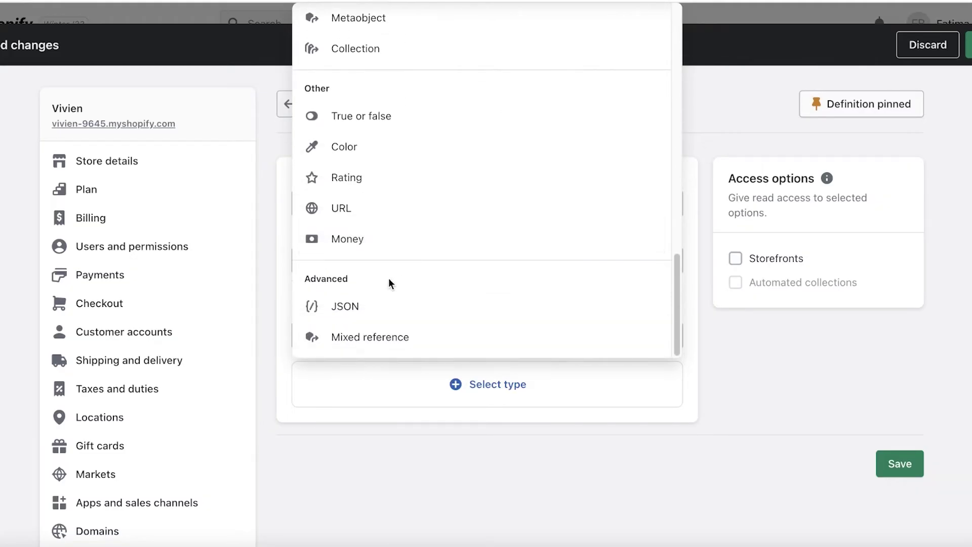
{"action": "scroll", "coordinate": [384, 278], "scroll_direction": "up", "scroll_amount": 8}
{"action": "scroll", "coordinate": [397, 255], "scroll_direction": "up", "scroll_amount": 3}
{"action": "scroll", "coordinate": [395, 259], "scroll_direction": "down", "scroll_amount": 7}
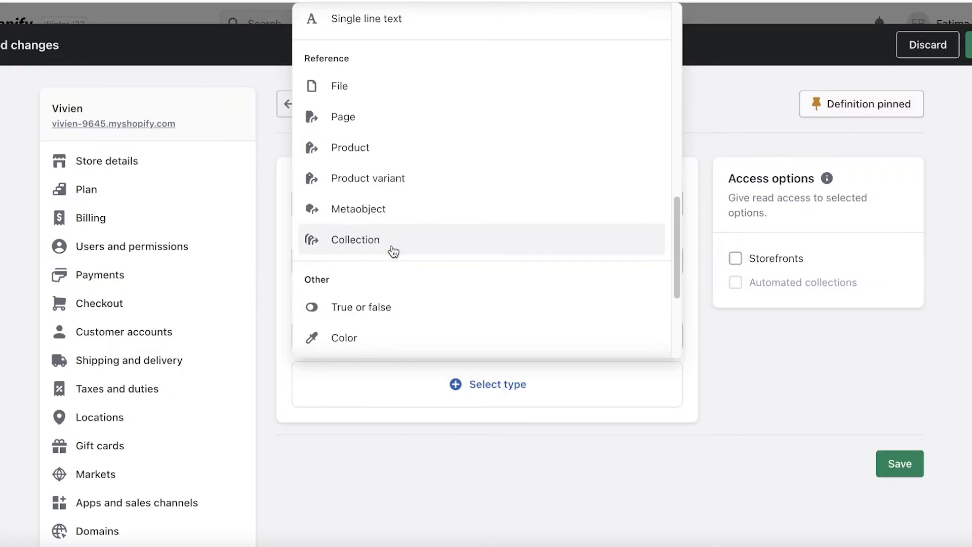
{"action": "scroll", "coordinate": [397, 251], "scroll_direction": "up", "scroll_amount": 10}
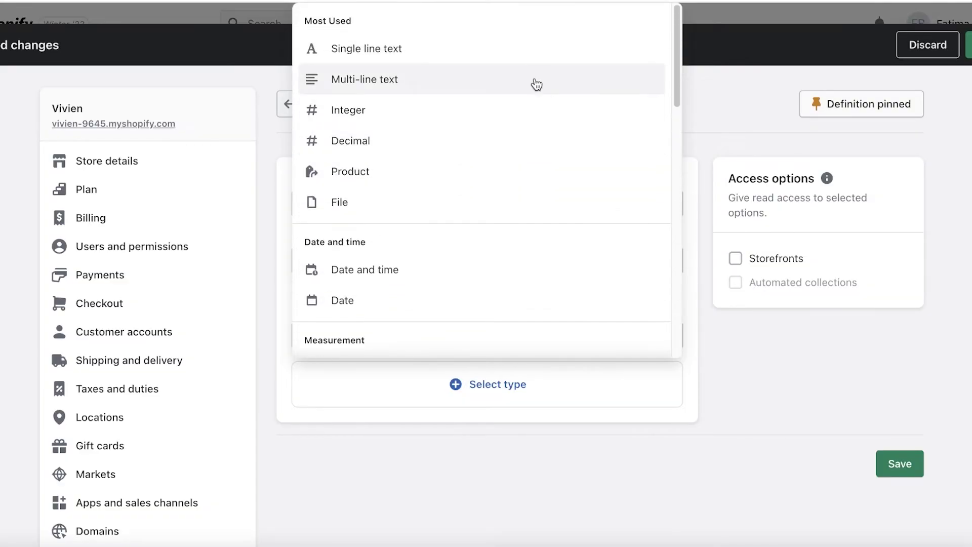
{"action": "scroll", "coordinate": [497, 127], "scroll_direction": "down", "scroll_amount": 3}
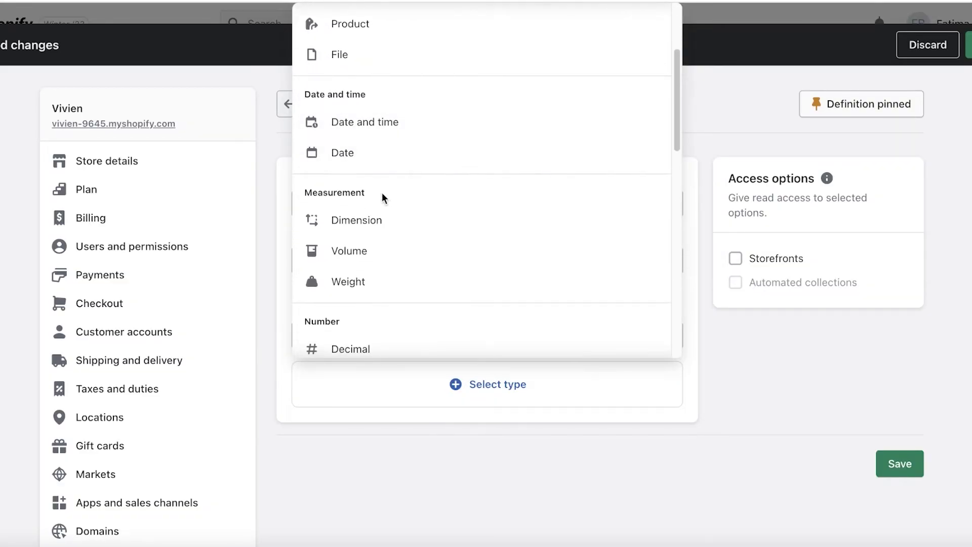
{"action": "scroll", "coordinate": [366, 206], "scroll_direction": "down", "scroll_amount": 8}
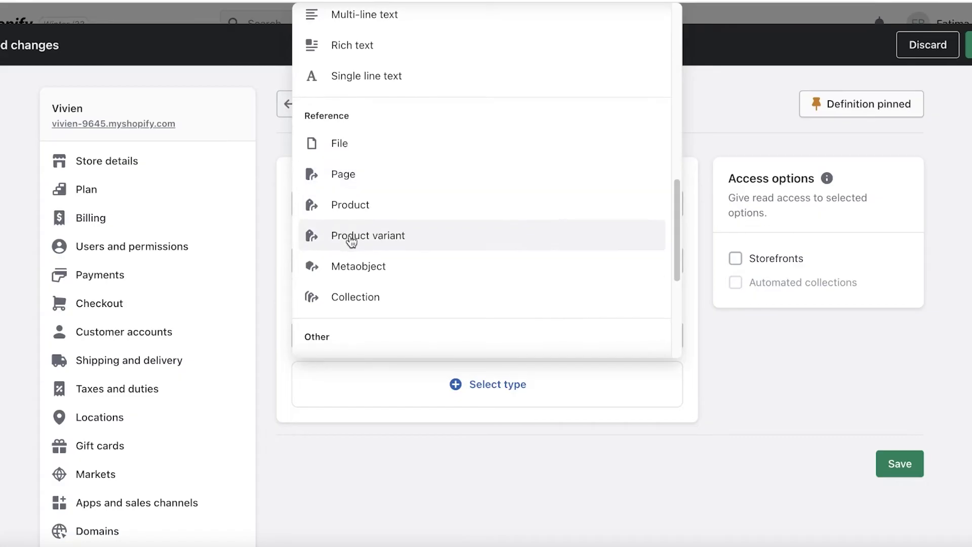
{"action": "scroll", "coordinate": [348, 243], "scroll_direction": "down", "scroll_amount": 5}
{"action": "scroll", "coordinate": [334, 266], "scroll_direction": "up", "scroll_amount": 6}
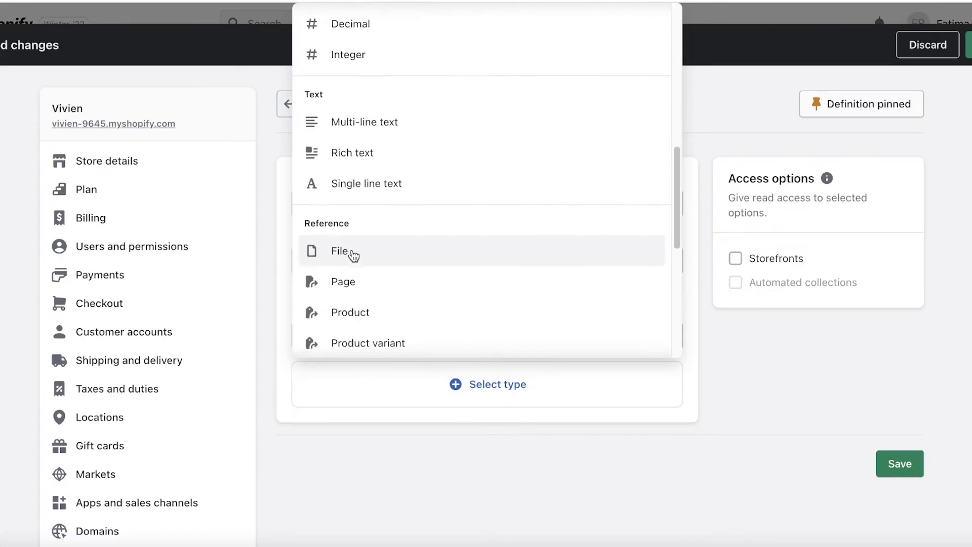
{"action": "scroll", "coordinate": [343, 265], "scroll_direction": "down", "scroll_amount": 6}
{"action": "scroll", "coordinate": [338, 272], "scroll_direction": "up", "scroll_amount": 3}
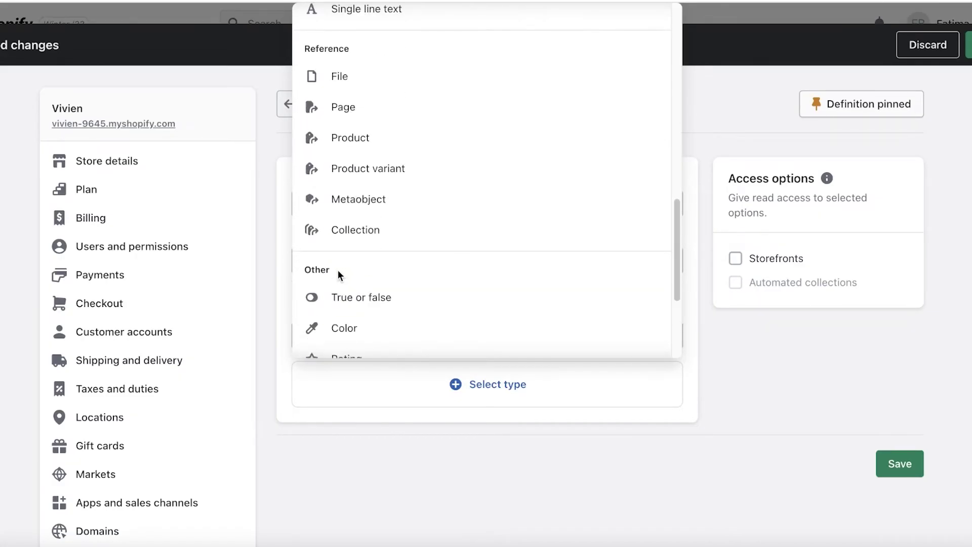
{"action": "scroll", "coordinate": [369, 229], "scroll_direction": "up", "scroll_amount": 1}
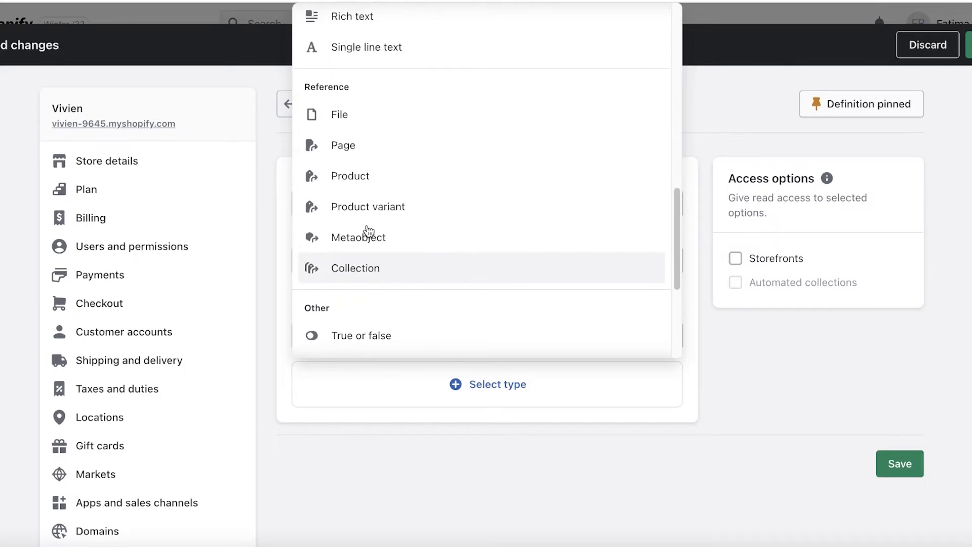
{"action": "scroll", "coordinate": [369, 230], "scroll_direction": "up", "scroll_amount": 5}
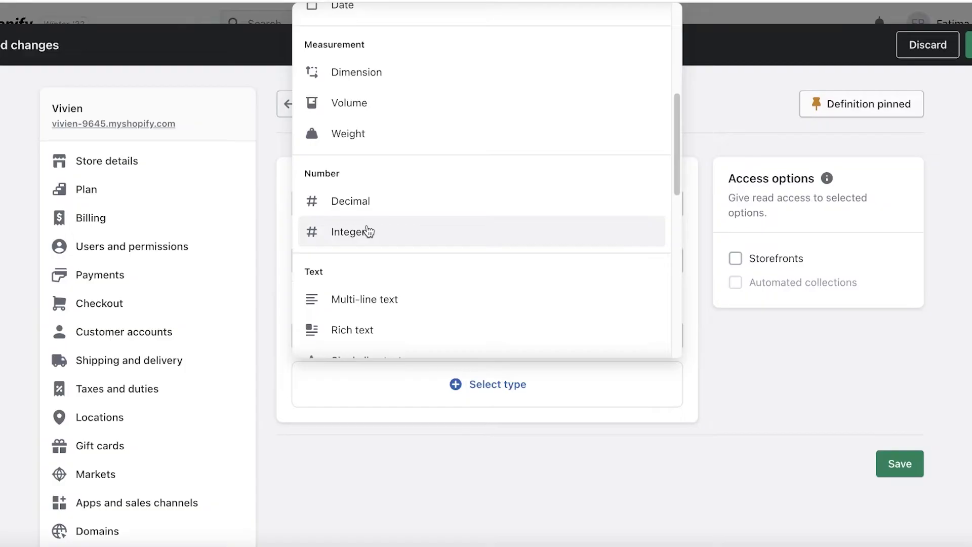
{"action": "scroll", "coordinate": [369, 231], "scroll_direction": "up", "scroll_amount": 5}
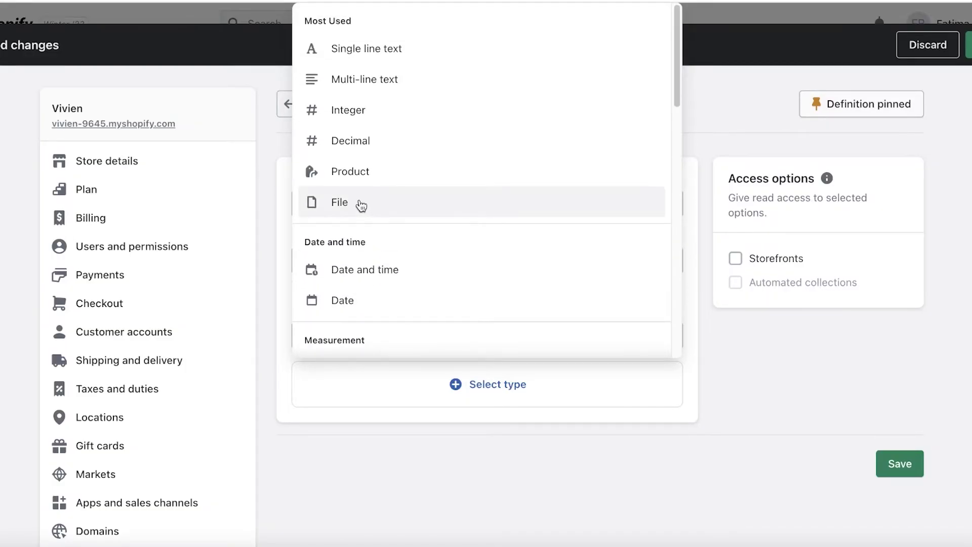
{"action": "left_click", "coordinate": [375, 59]}
{"action": "scroll", "coordinate": [371, 278], "scroll_direction": "down", "scroll_amount": 5}
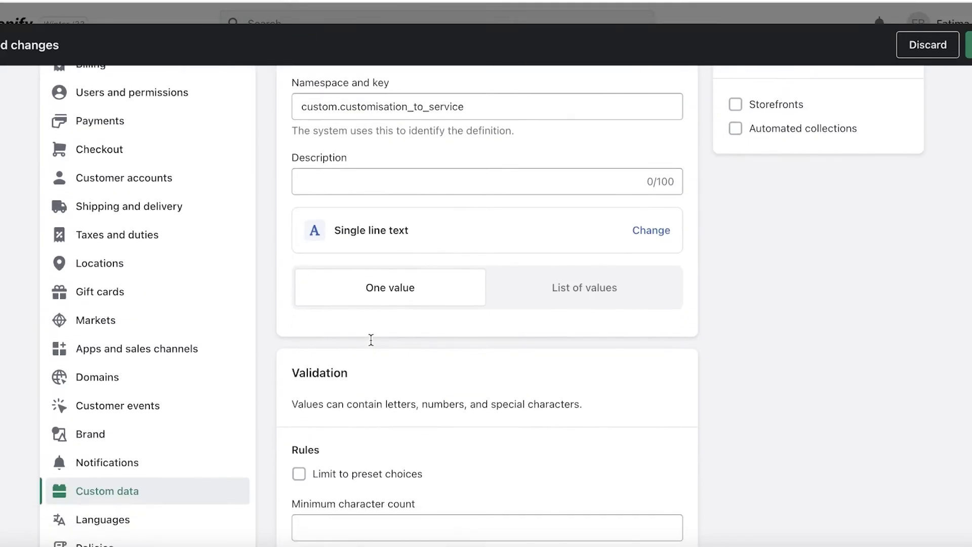
{"action": "scroll", "coordinate": [468, 251], "scroll_direction": "up", "scroll_amount": 3}
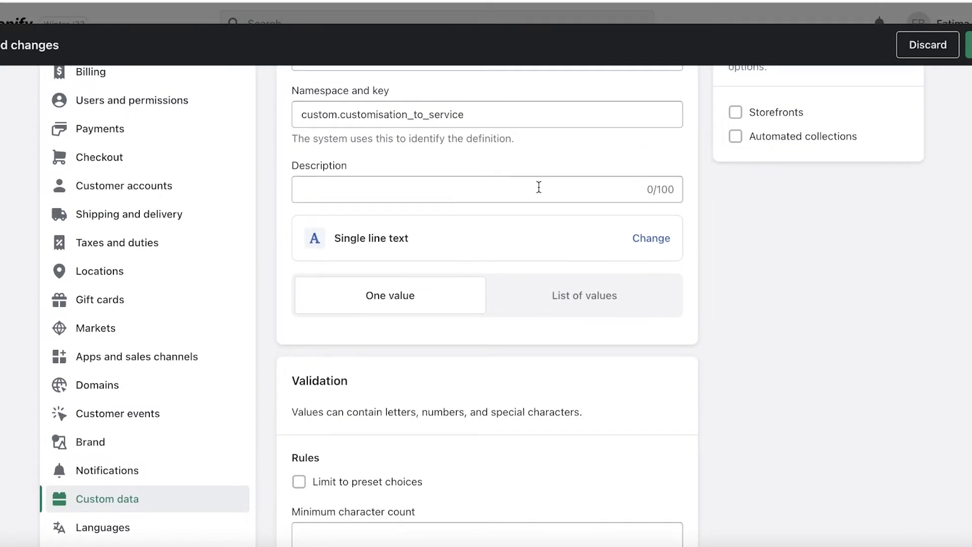
{"action": "left_click", "coordinate": [970, 44]}
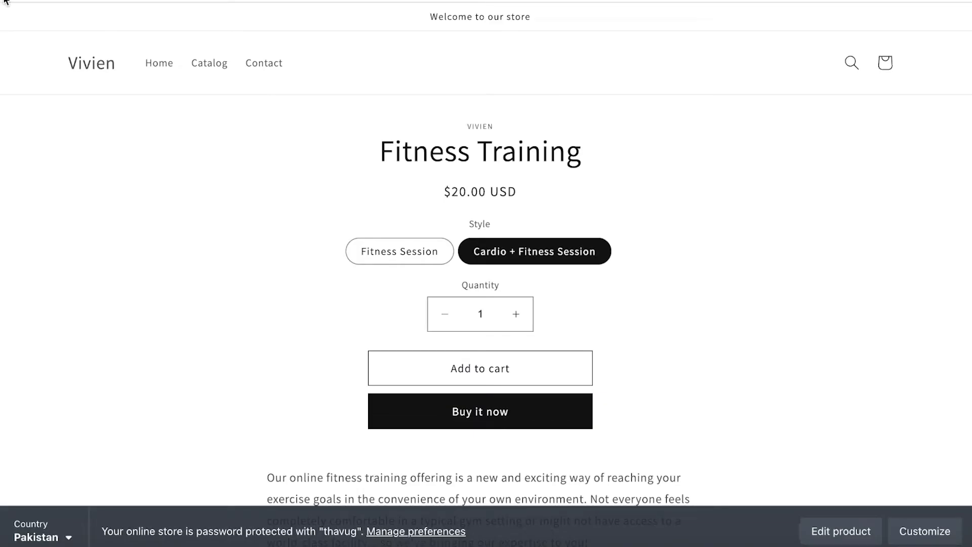
Scroll the Fitness Training storefront page, then go to the admin's Online Store section.
{"action": "scroll", "coordinate": [465, 265], "scroll_direction": "down", "scroll_amount": 4}
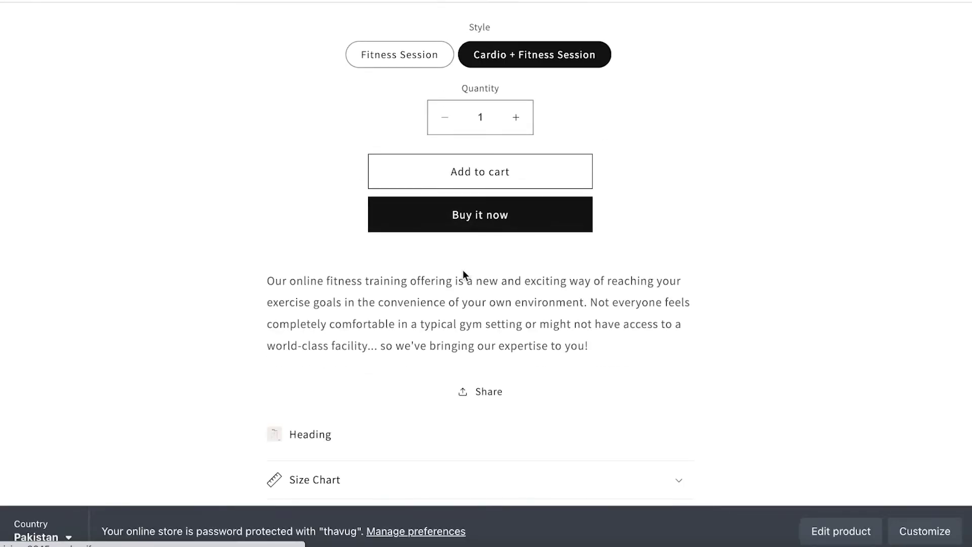
{"action": "scroll", "coordinate": [459, 281], "scroll_direction": "down", "scroll_amount": 3}
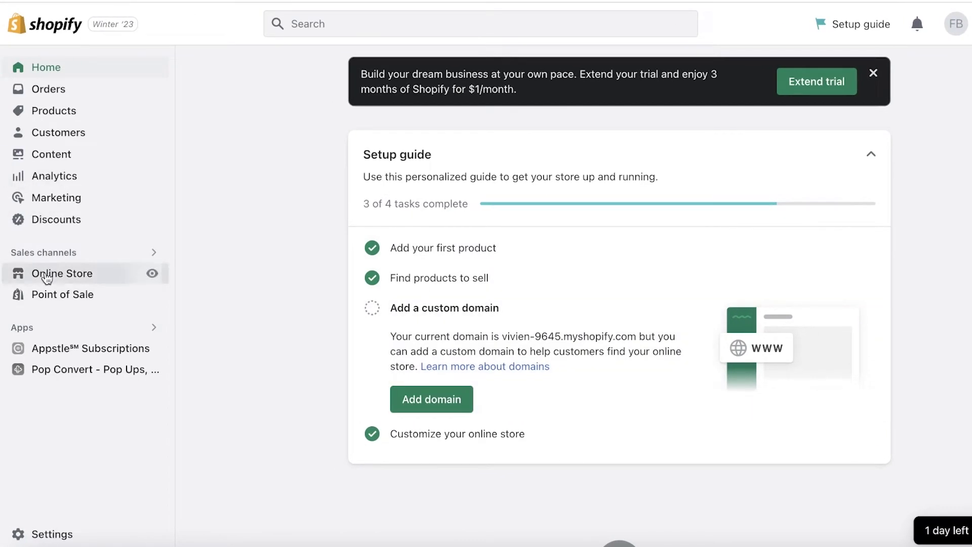
{"action": "left_click", "coordinate": [45, 277]}
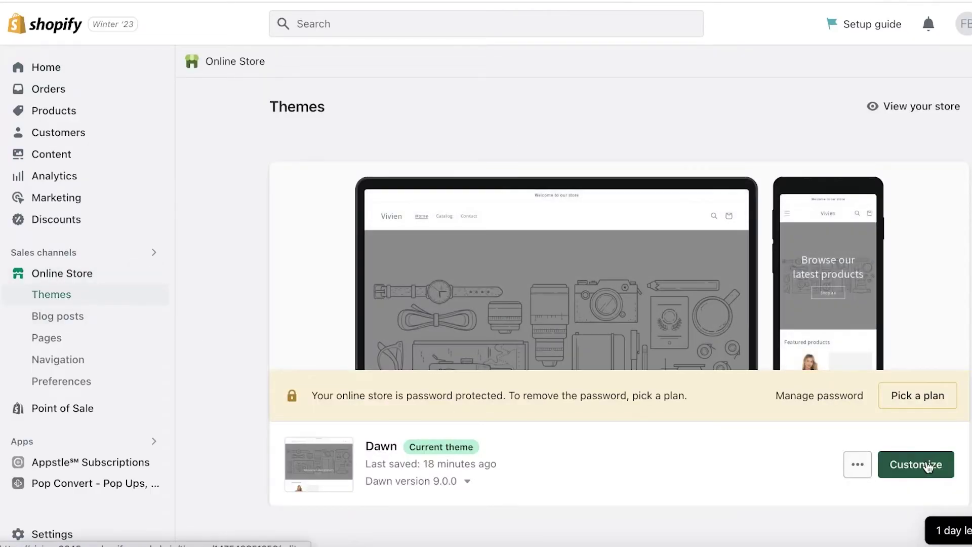
Customize the Dawn theme and preview the Default product template.
{"action": "left_click", "coordinate": [923, 463]}
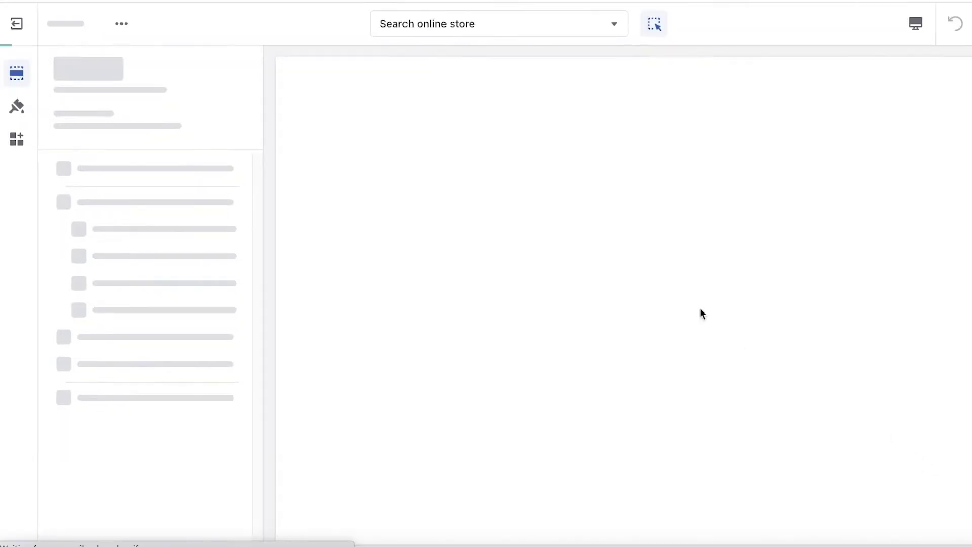
{"action": "left_click", "coordinate": [501, 26]}
{"action": "left_click", "coordinate": [434, 149]}
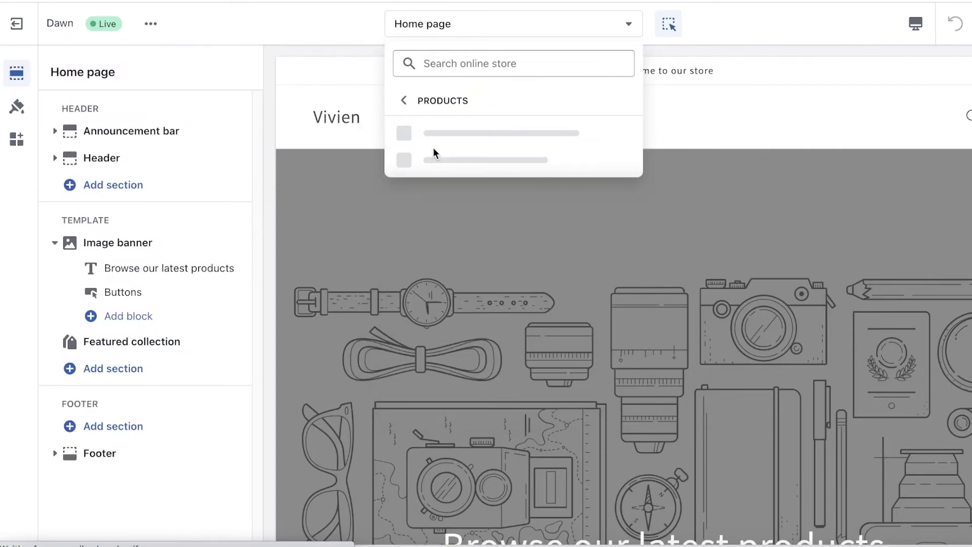
{"action": "left_click", "coordinate": [442, 150]}
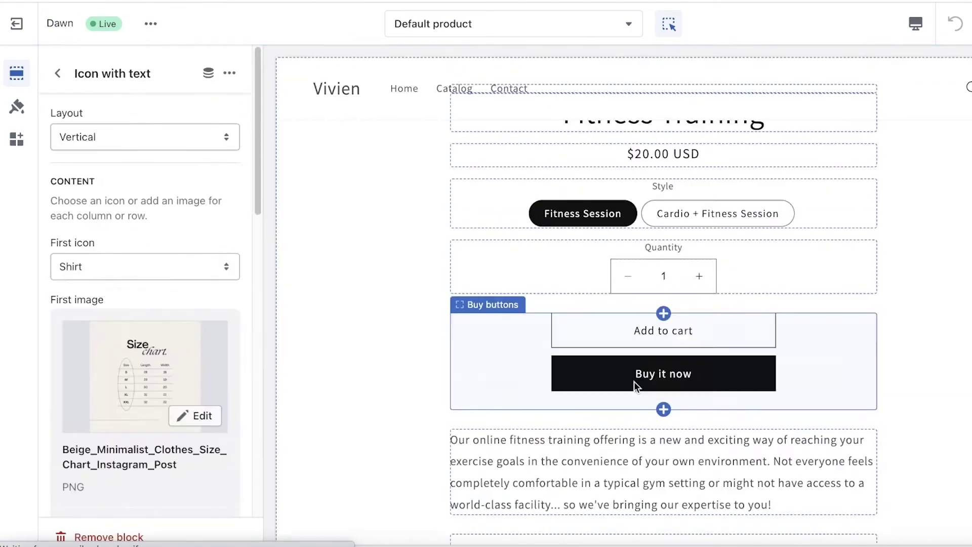
Hide the Icon with text block and add a Text block below Share.
{"action": "scroll", "coordinate": [601, 360], "scroll_direction": "down", "scroll_amount": 8}
{"action": "left_click", "coordinate": [699, 253]}
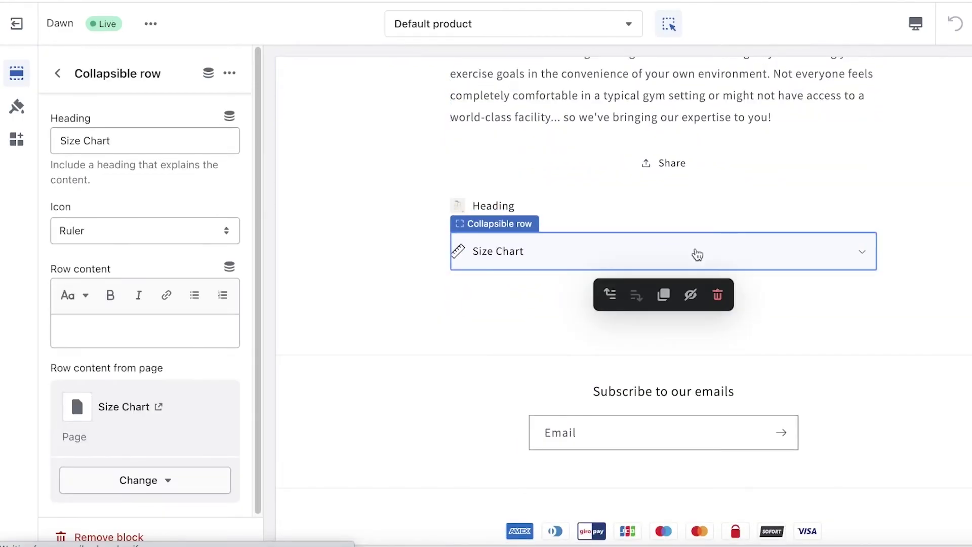
{"action": "left_click", "coordinate": [57, 76]}
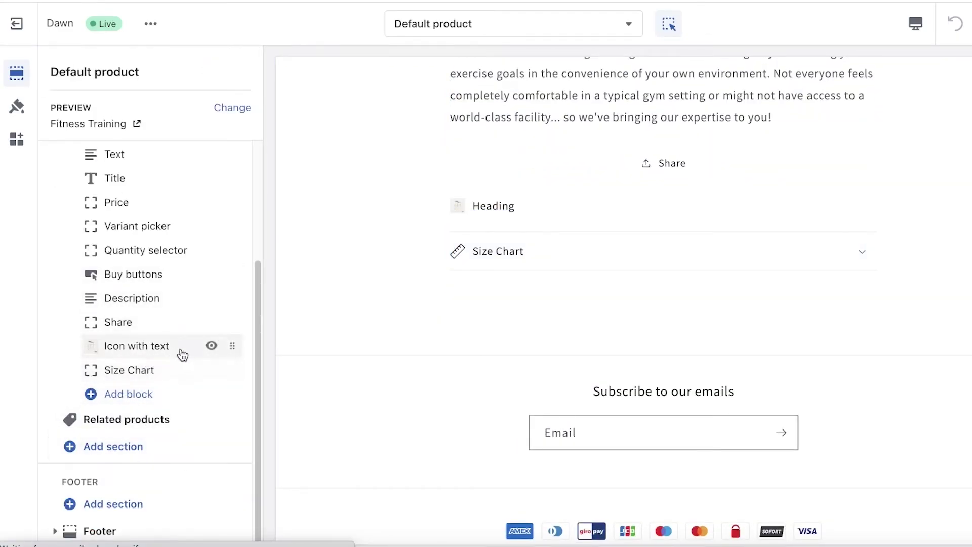
{"action": "left_click", "coordinate": [211, 346]}
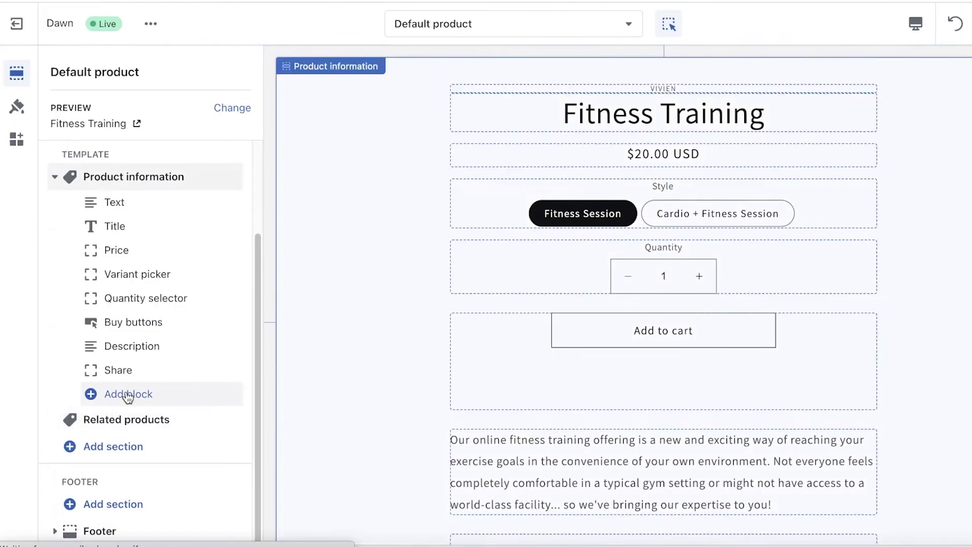
{"action": "left_click", "coordinate": [128, 395]}
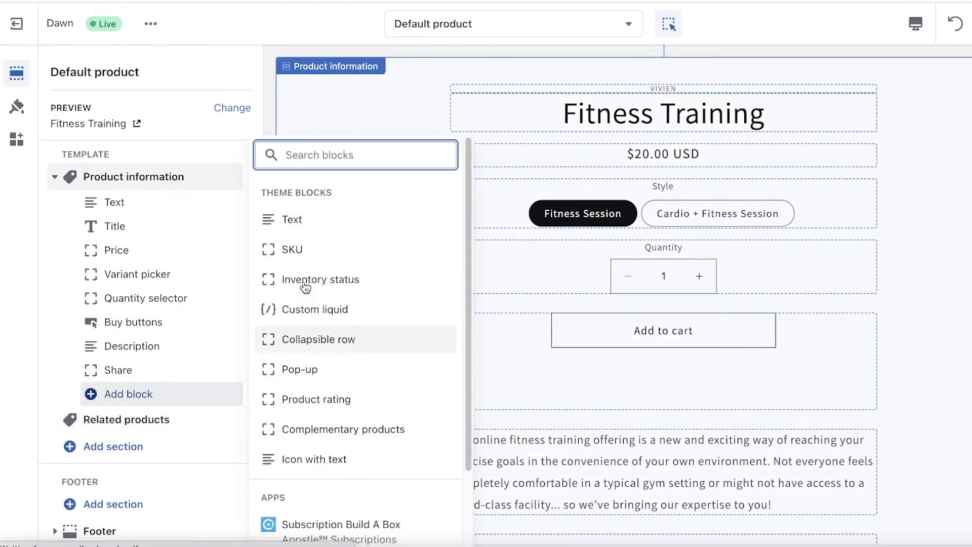
{"action": "left_click", "coordinate": [303, 225]}
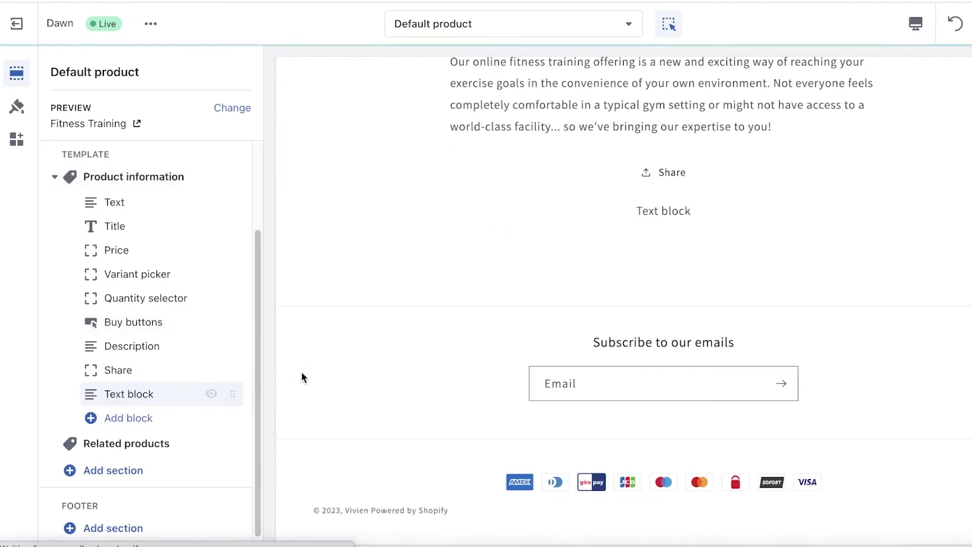
Select the Text block's placeholder text, browse its dynamic sources, then exit the theme editor.
{"action": "left_click", "coordinate": [162, 395]}
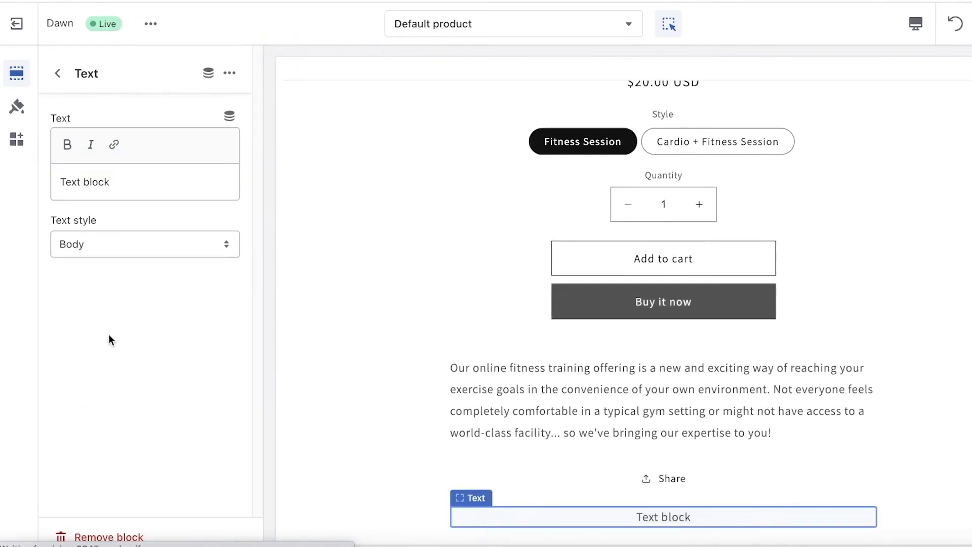
{"action": "triple_click", "coordinate": [136, 183]}
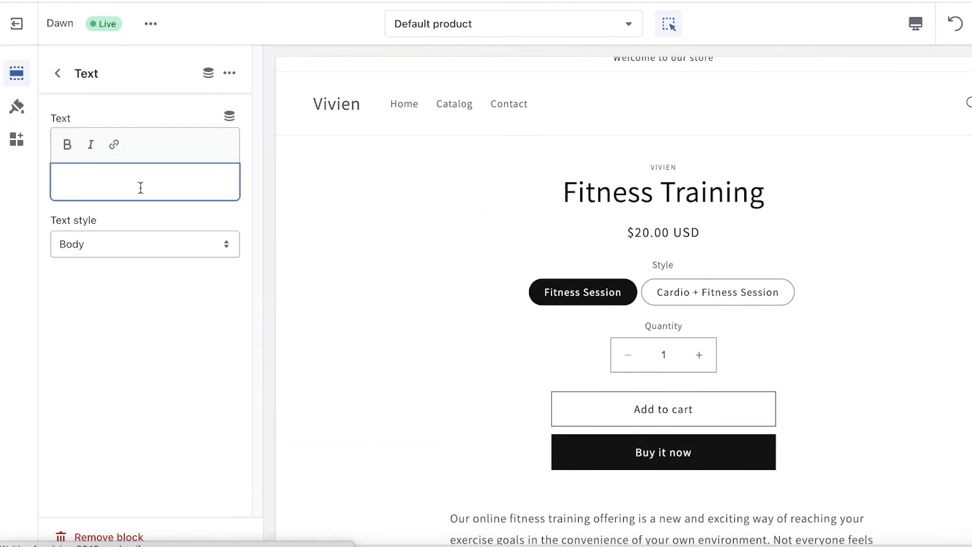
{"action": "left_click", "coordinate": [228, 116]}
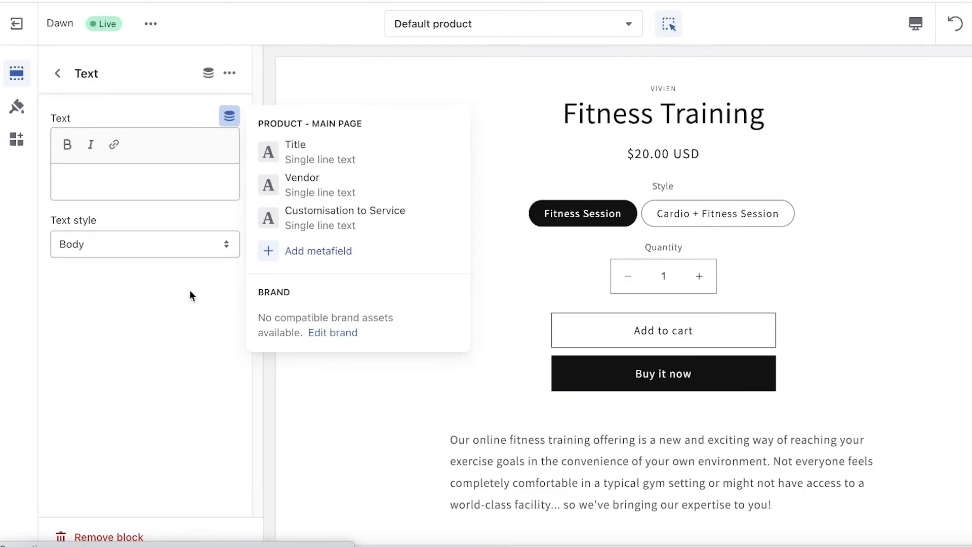
{"action": "left_click", "coordinate": [59, 75]}
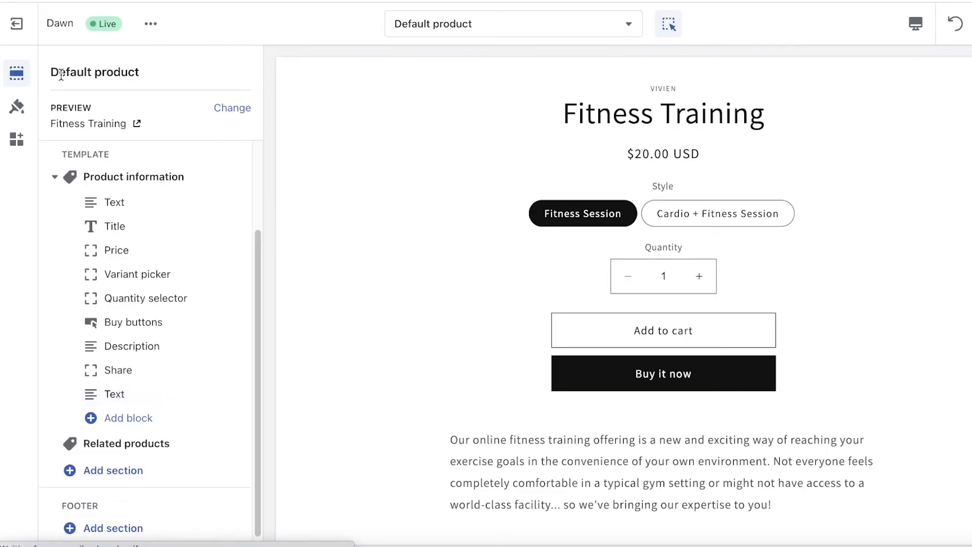
{"action": "left_click", "coordinate": [93, 417]}
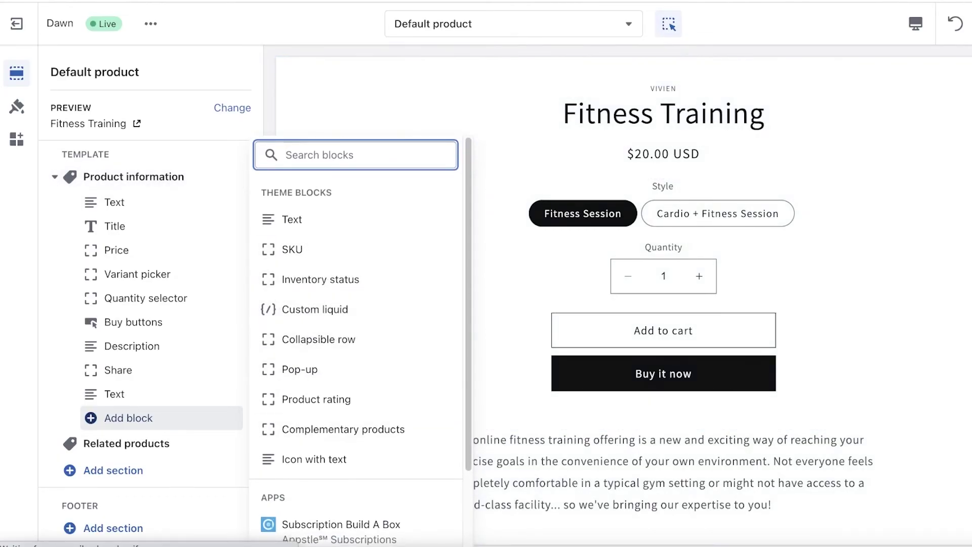
{"action": "left_click", "coordinate": [17, 24]}
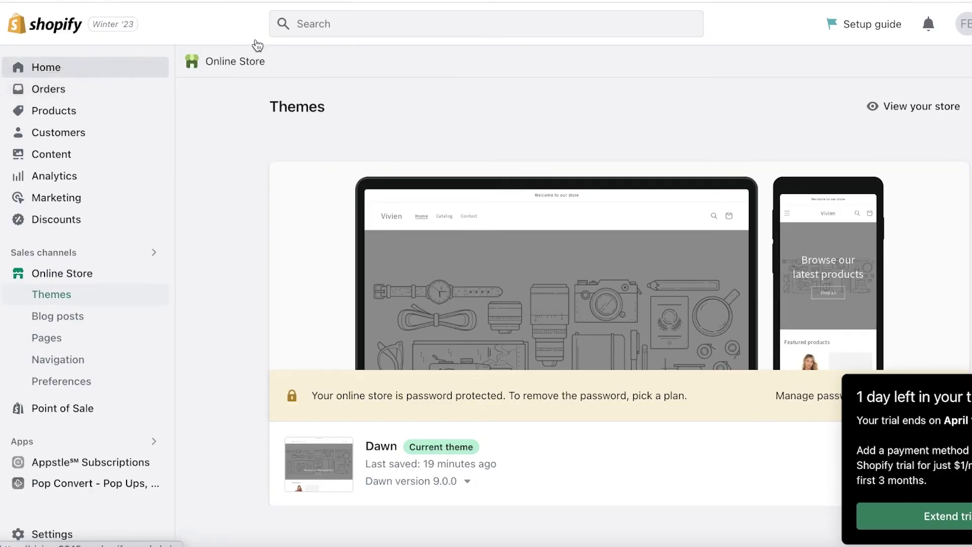
Return to the admin Home page with its setup guide.
{"action": "left_click", "coordinate": [41, 63]}
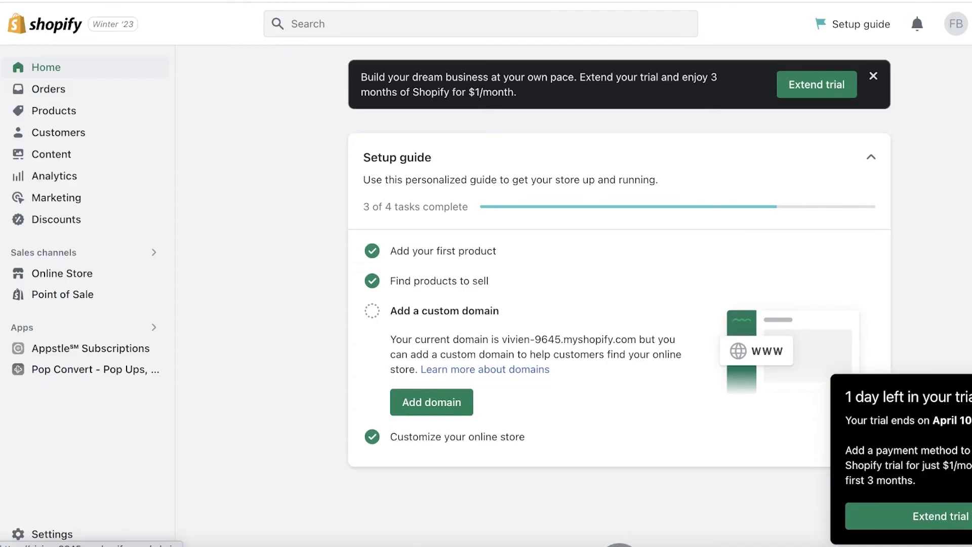